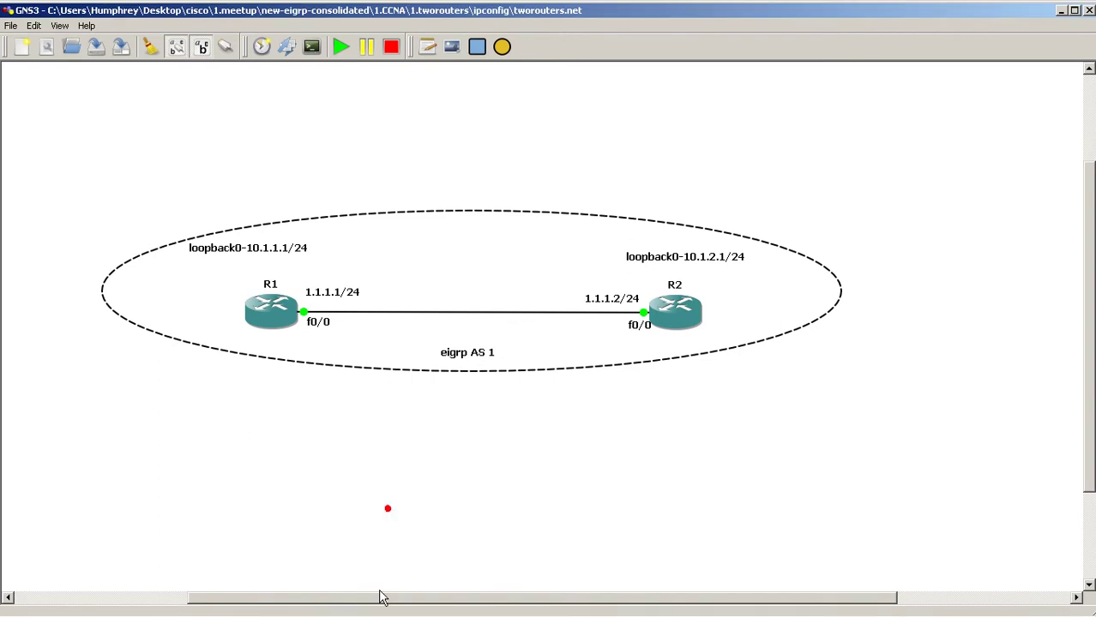
Switch to R2's console and display its EIGRP 1 routing protocol details
left_click(285, 606)
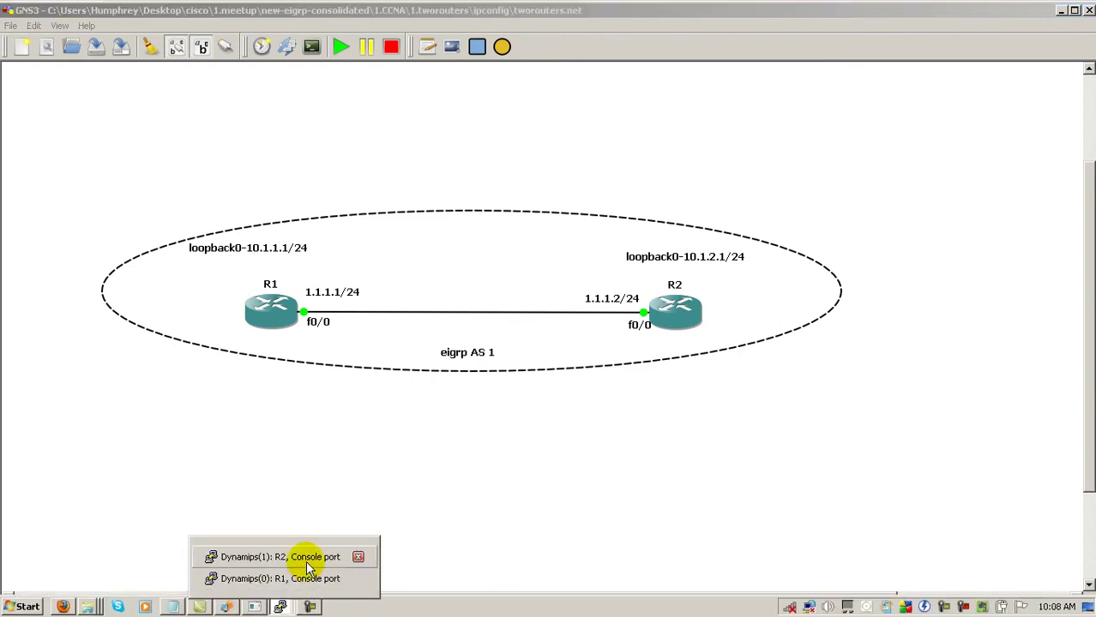
left_click(306, 557)
type("show ip proto")
key("Tab")
key("Return")
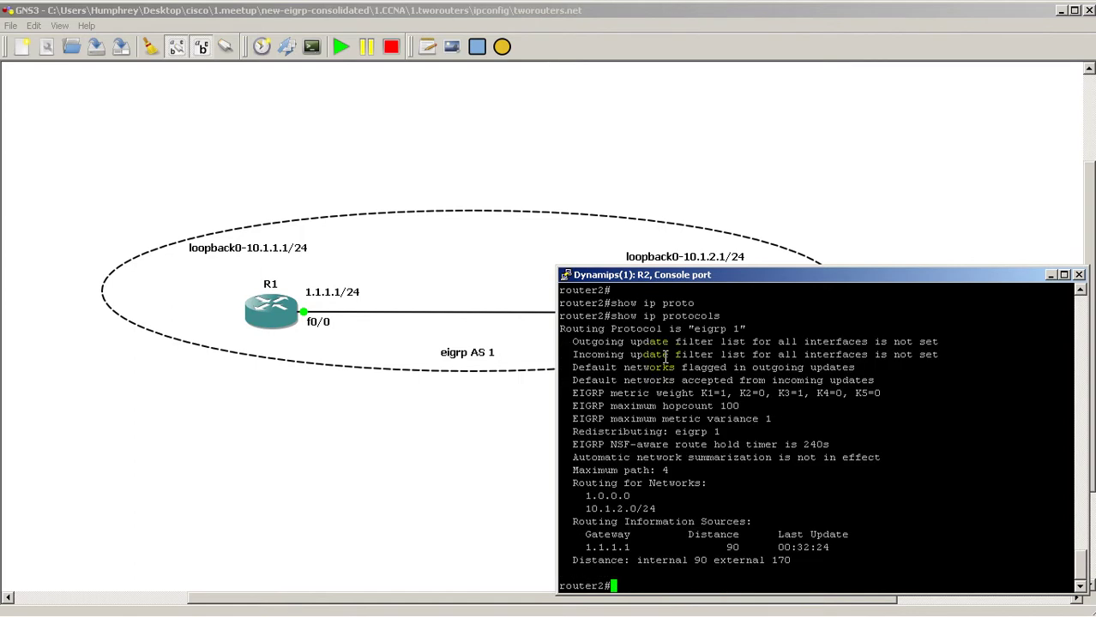
Show R2's routing table with 10.1.1.0/24 via 1.1.1.1, then enter global configuration mode
type("show ip route")
key("Return")
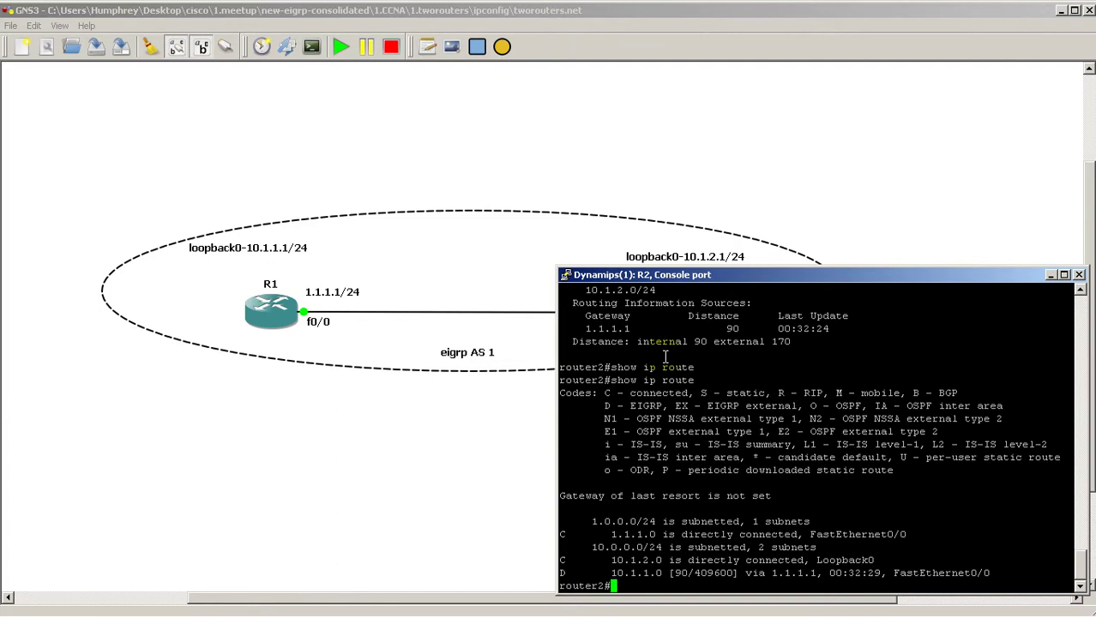
type("conf t")
key("Return")
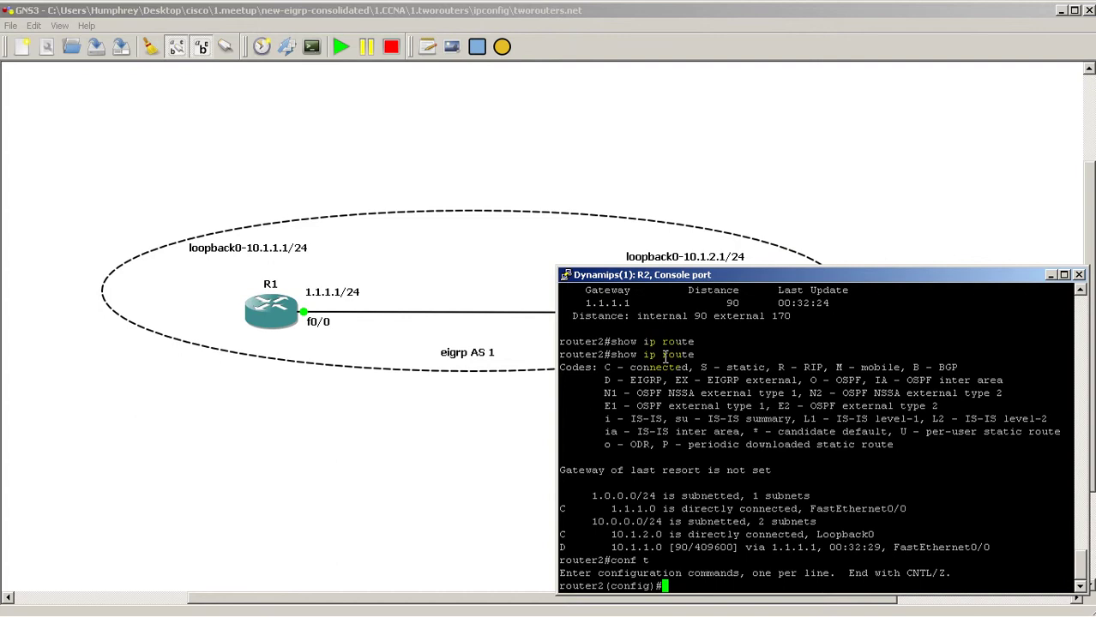
Remove EIGRP AS 1 from R2 and confirm R1's routing table lists only connected routes
type("no router eigrp 1")
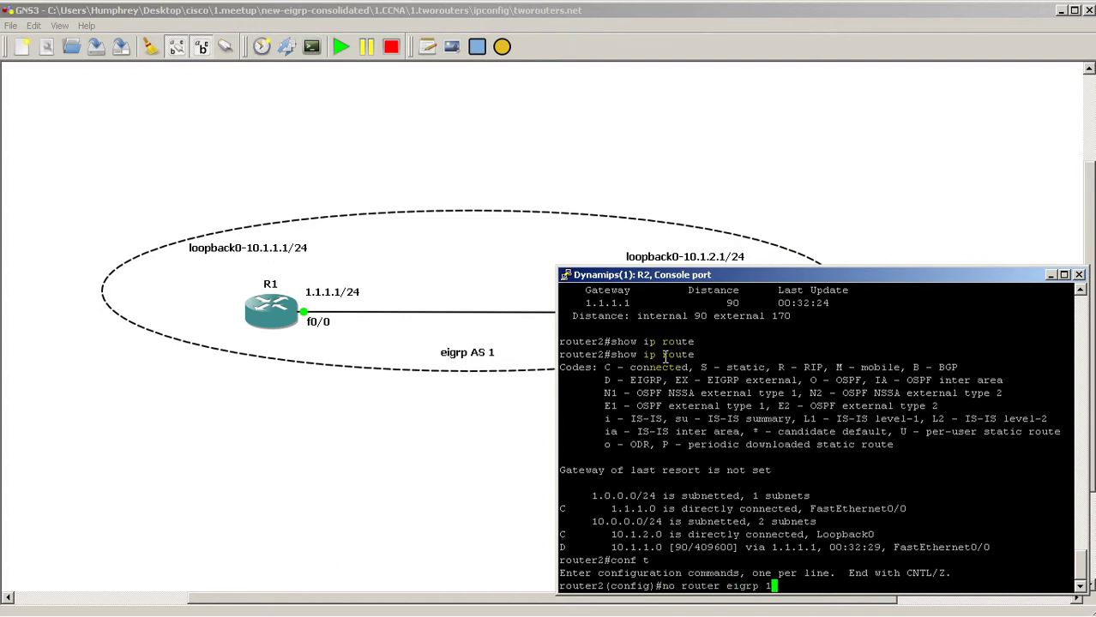
key("Return")
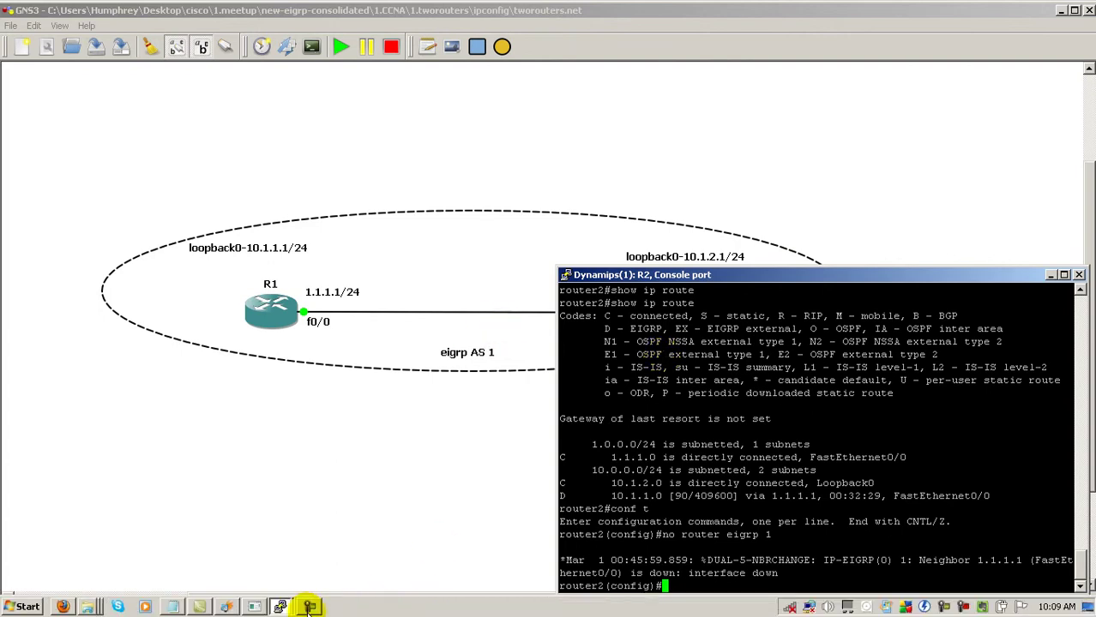
left_click(285, 605)
left_click(272, 565)
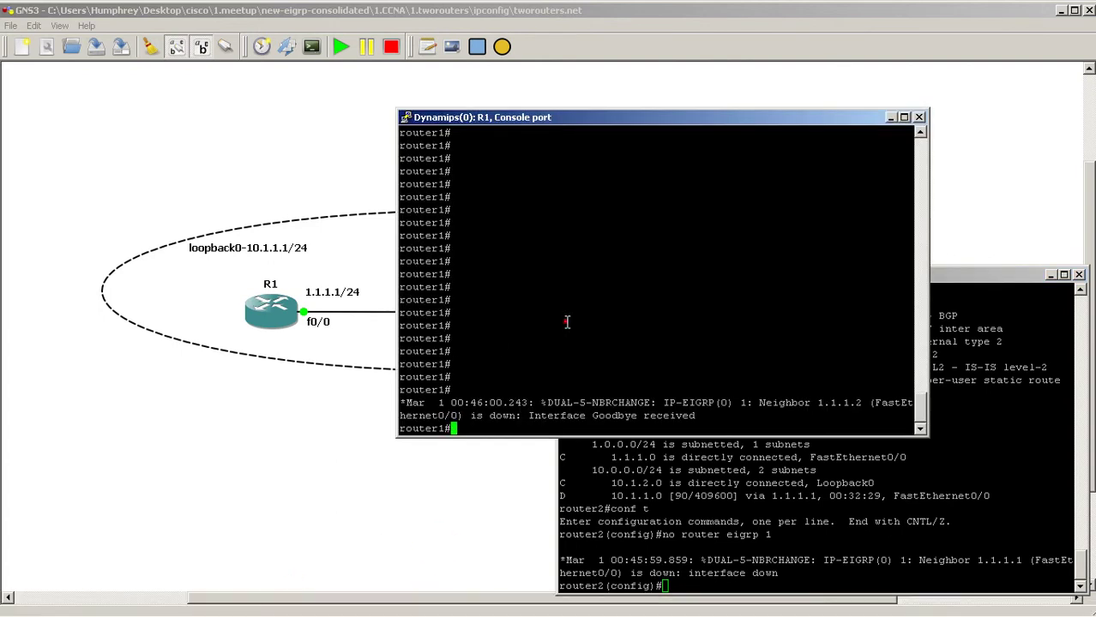
type("show ip route")
key("Return")
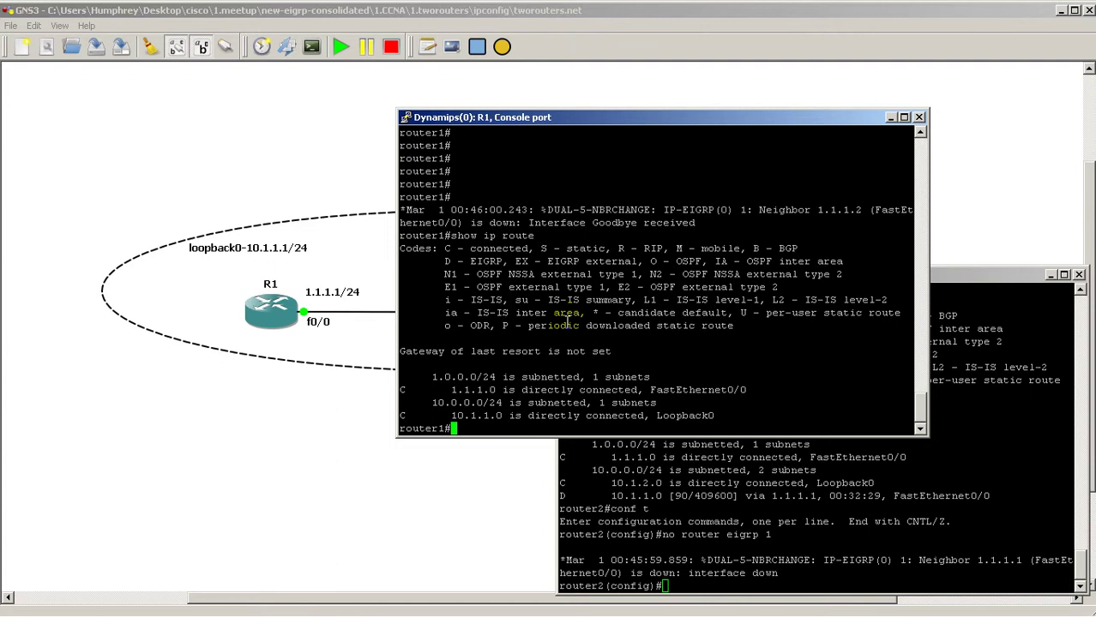
Configure EIGRP AS 2 on R2 with no auto-summary and network 0.0.0.0
left_click(890, 117)
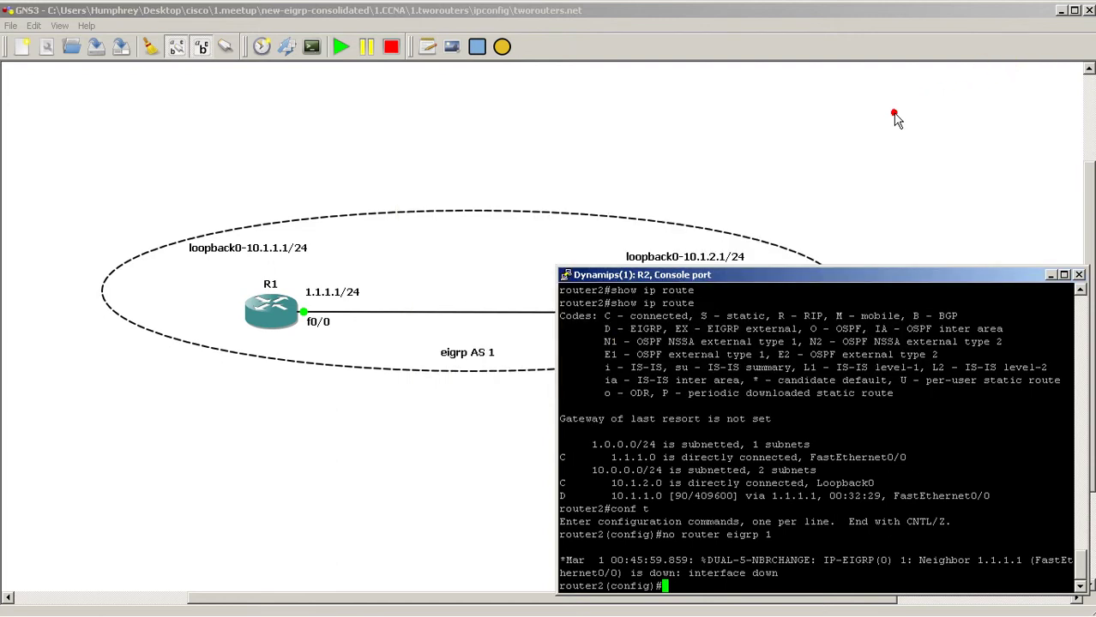
left_click(793, 414)
type("router eigrp 2")
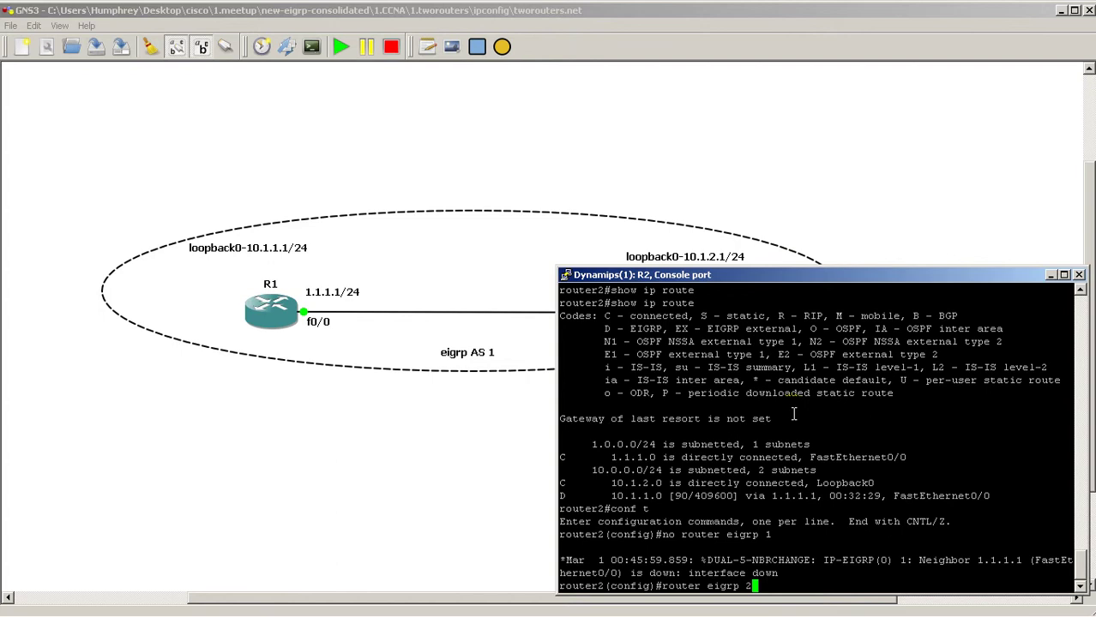
key("Return")
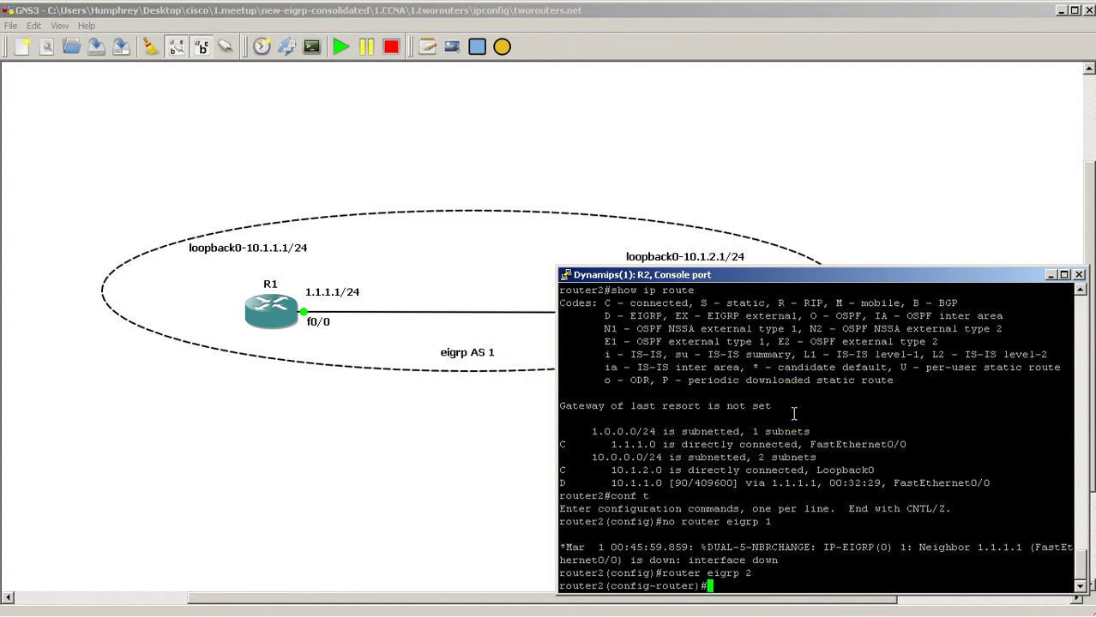
type("no auto")
key("Return")
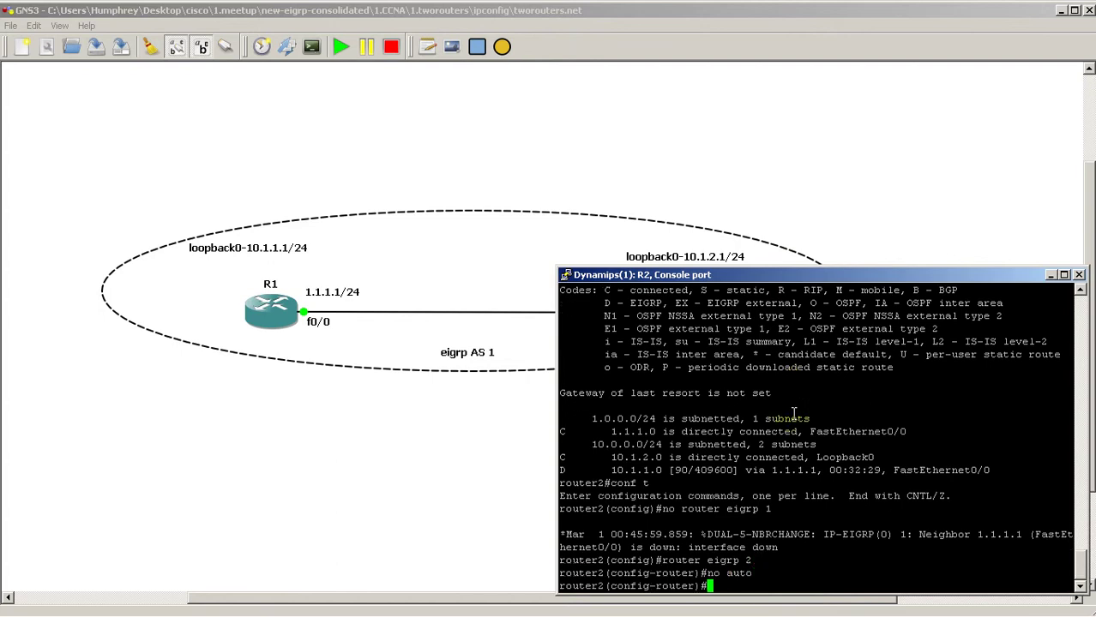
type("network 0.0.0.0")
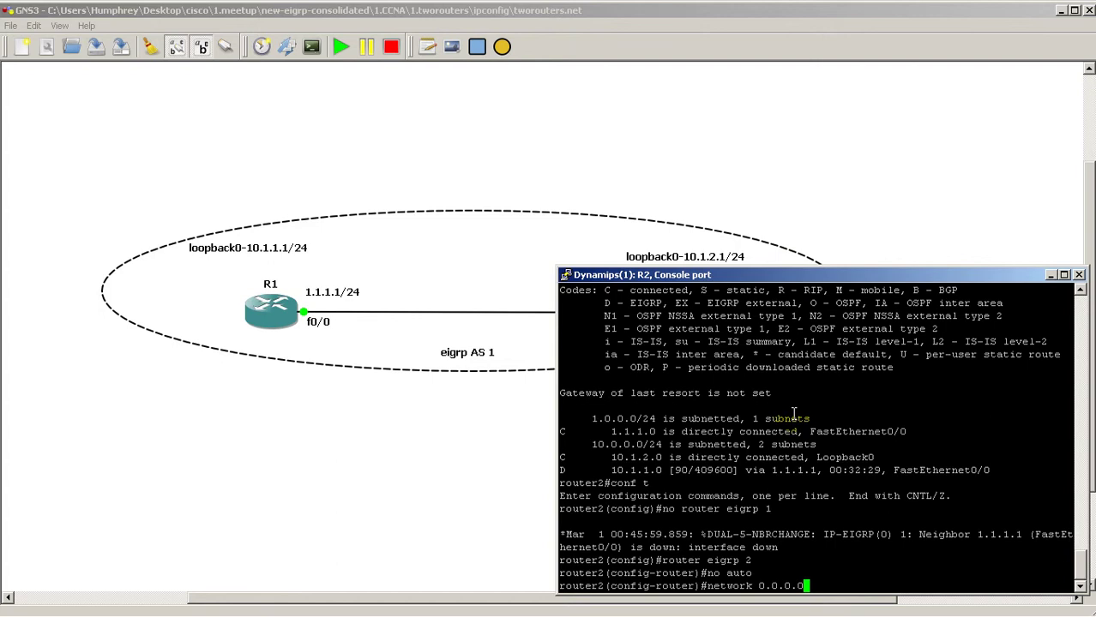
key("Return")
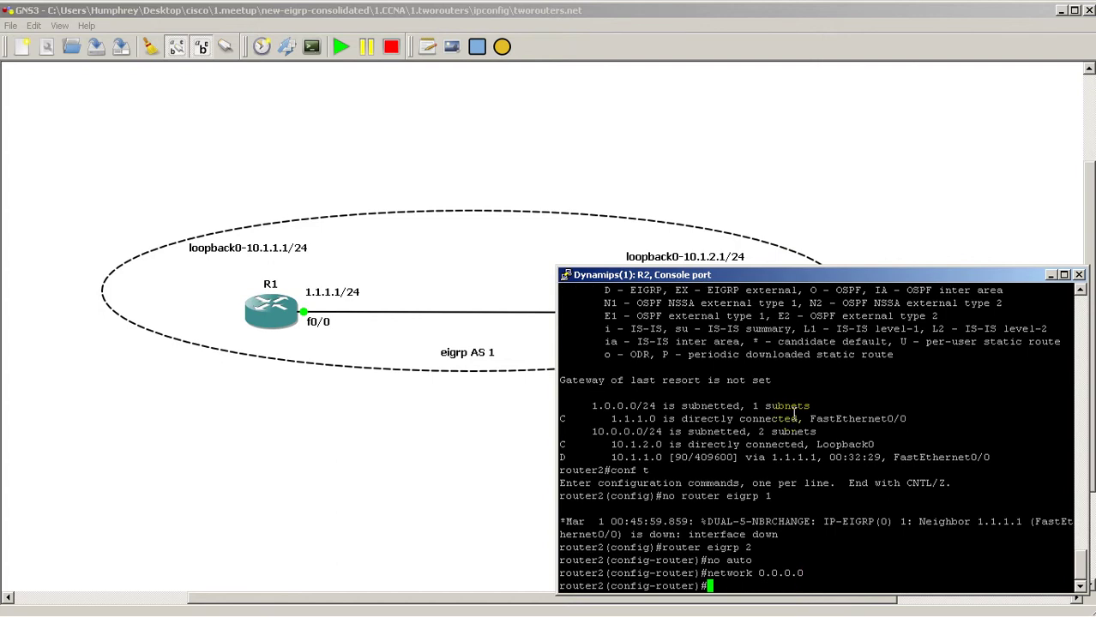
type("exit")
key("Return")
type("exit")
key("Return")
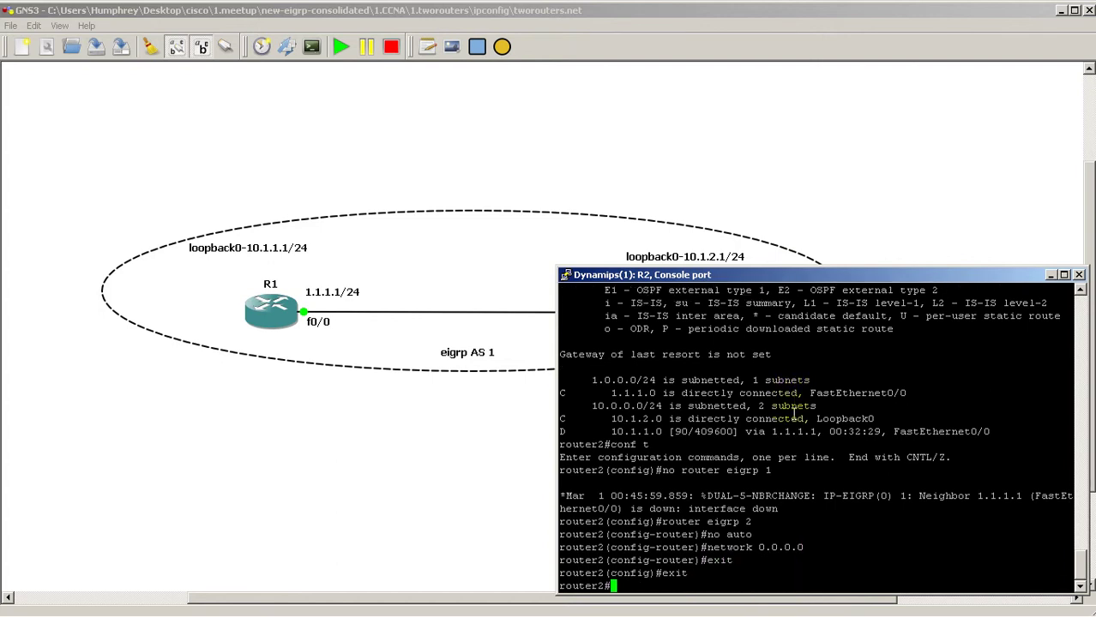
Run show ip protocols on R2 to confirm EIGRP AS 2
key("Return")
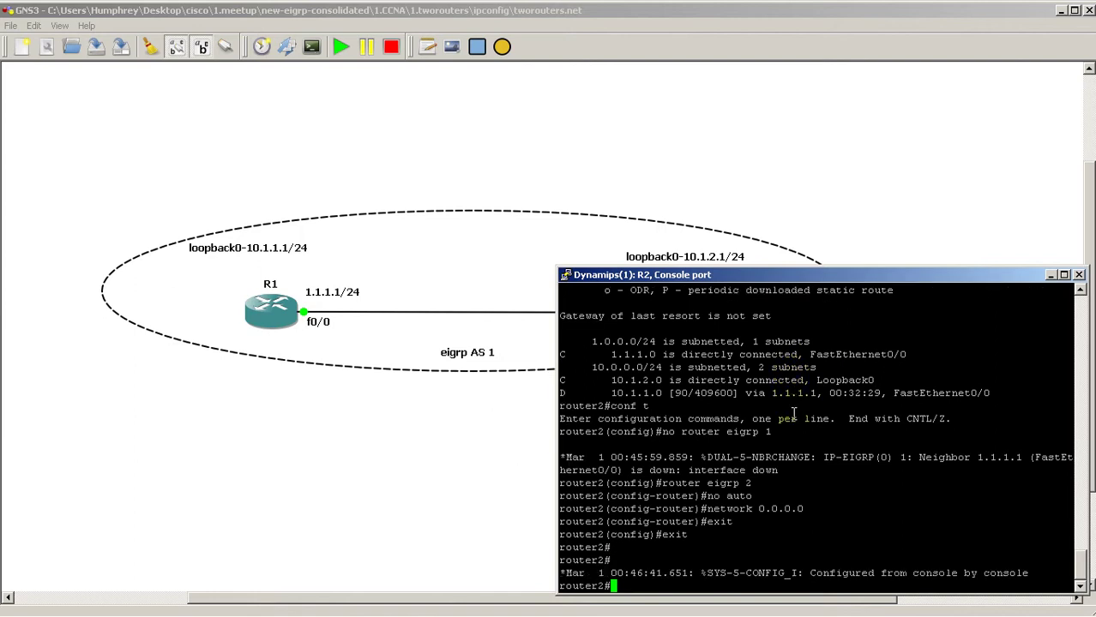
type("show ip ei")
key("BackSpace")
key("BackSpace")
type("proto")
key("Tab")
key("Return")
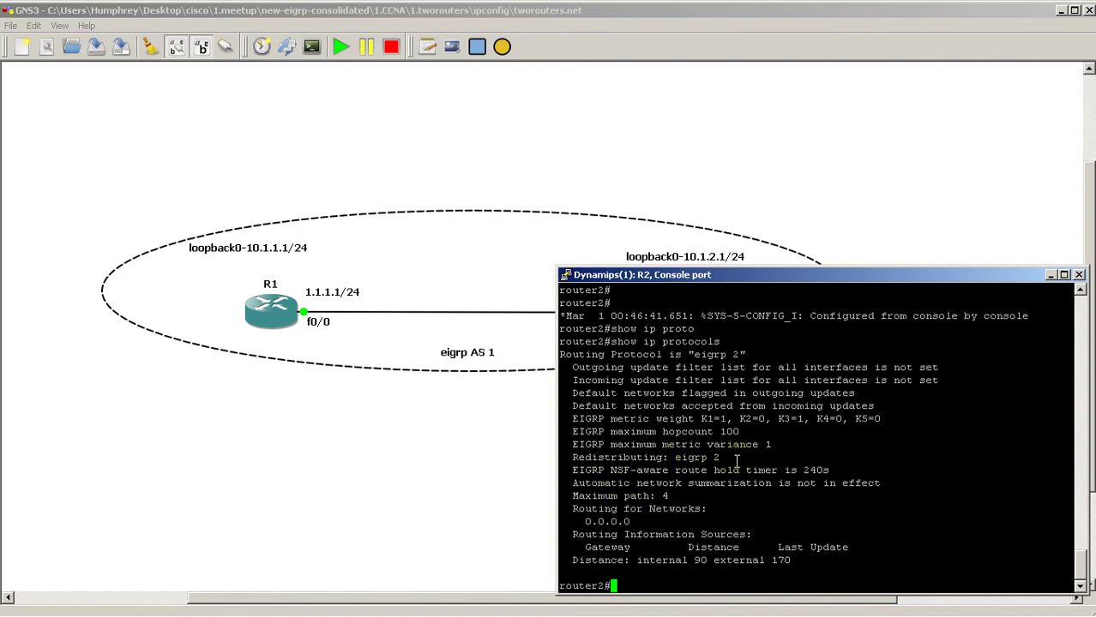
Bring R1's console forward, hide R2, and rerun show ip route on R1
left_click(281, 605)
left_click(295, 580)
left_click(1072, 386)
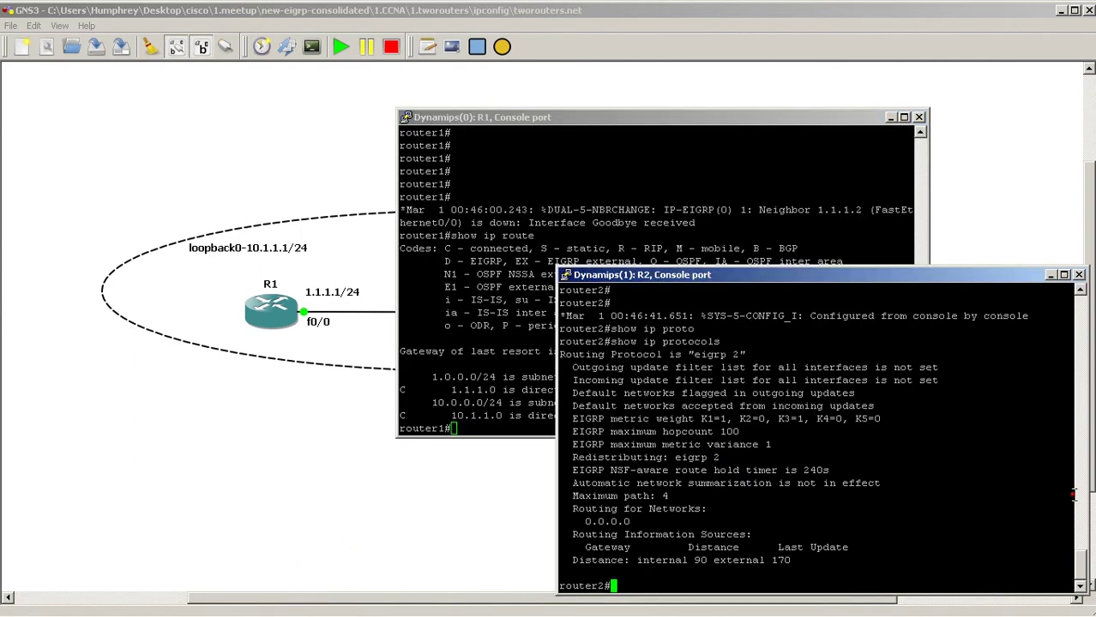
left_click(1049, 275)
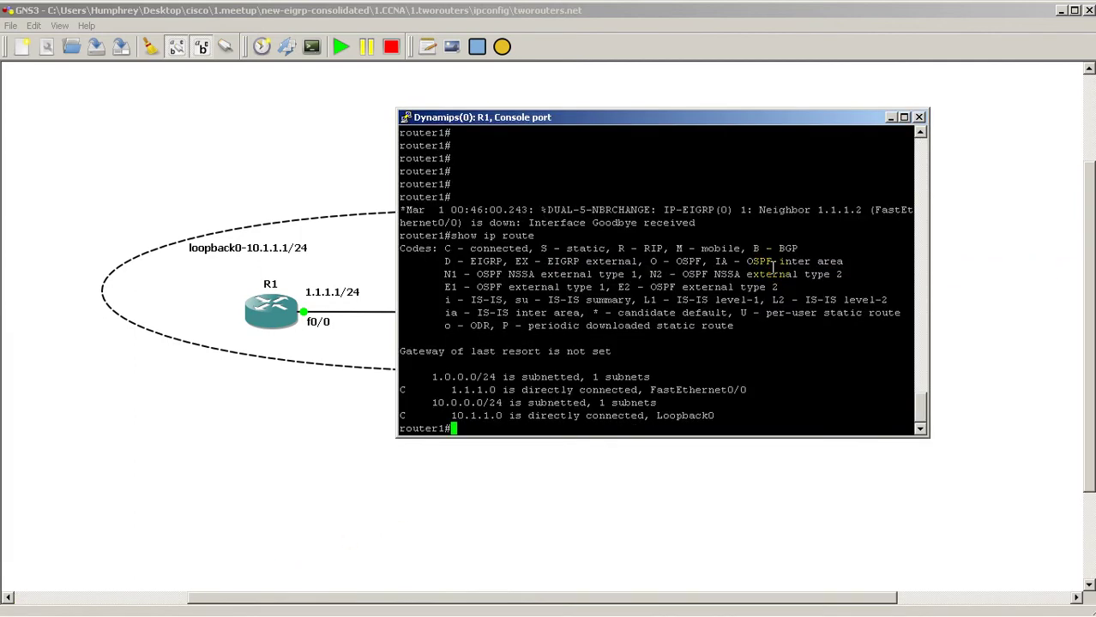
key("Up")
key("Return")
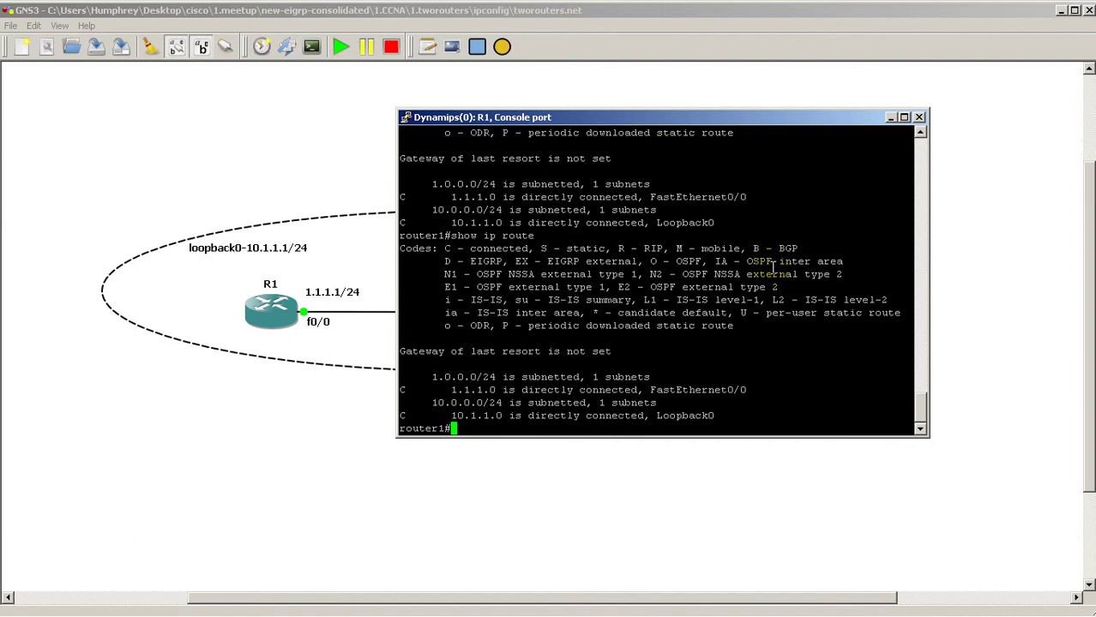
Debug EIGRP hello packets on R1 showing AS 1 hellos, then turn off all debugging
type("debug eigrp packet")
key("Tab")
type("hello")
key("Return")
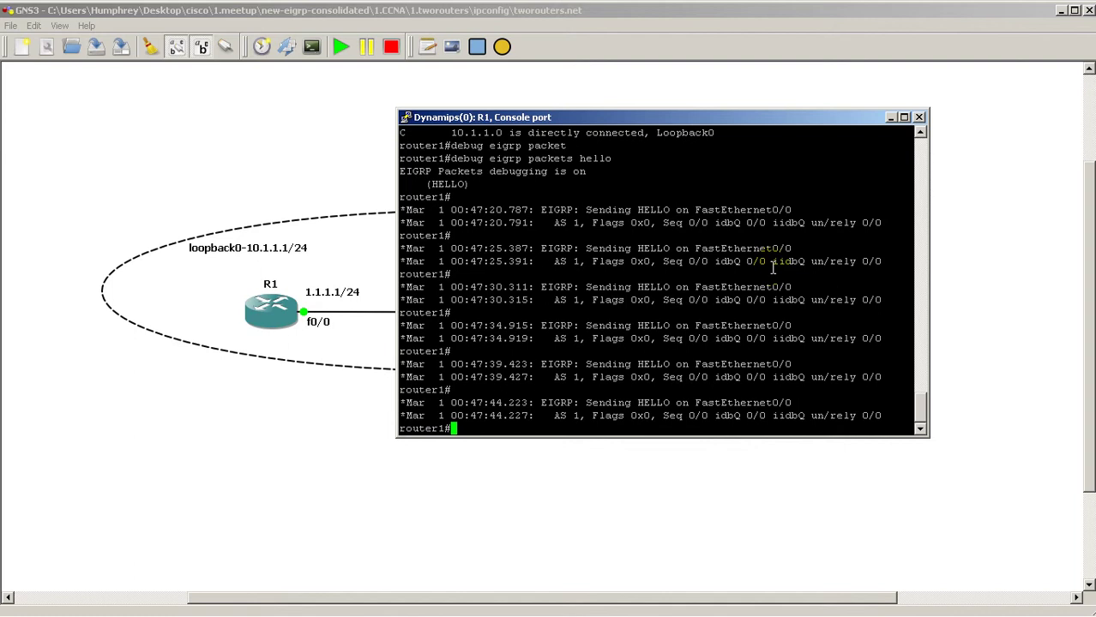
type("u all")
key("Return")
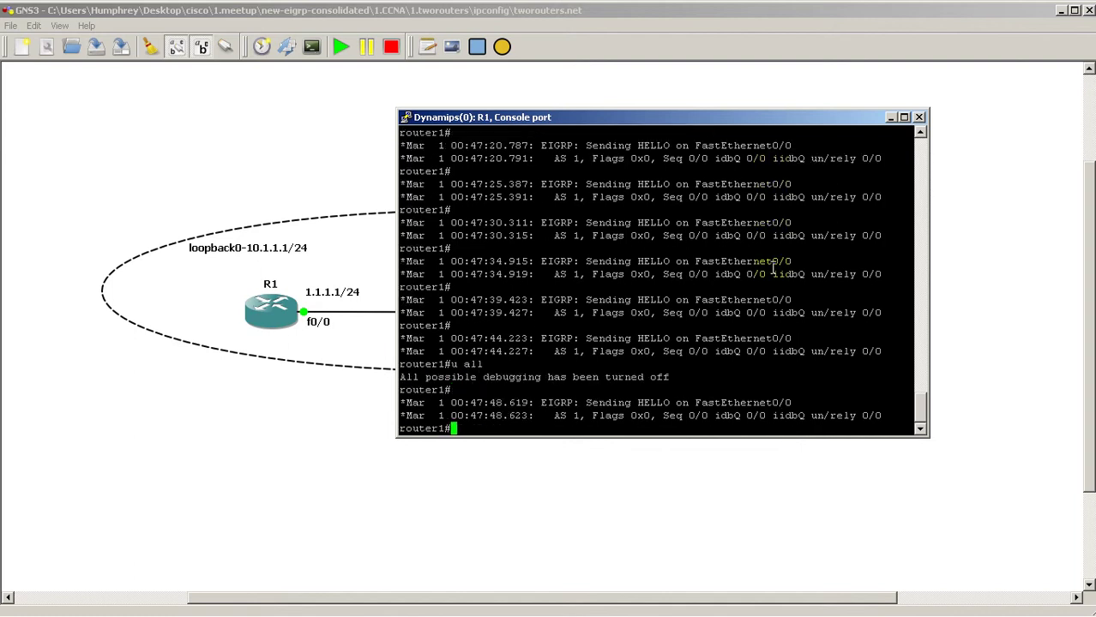
Switch to R2's console and start debugging EIGRP hello packets
left_click(889, 117)
left_click(281, 606)
left_click(292, 563)
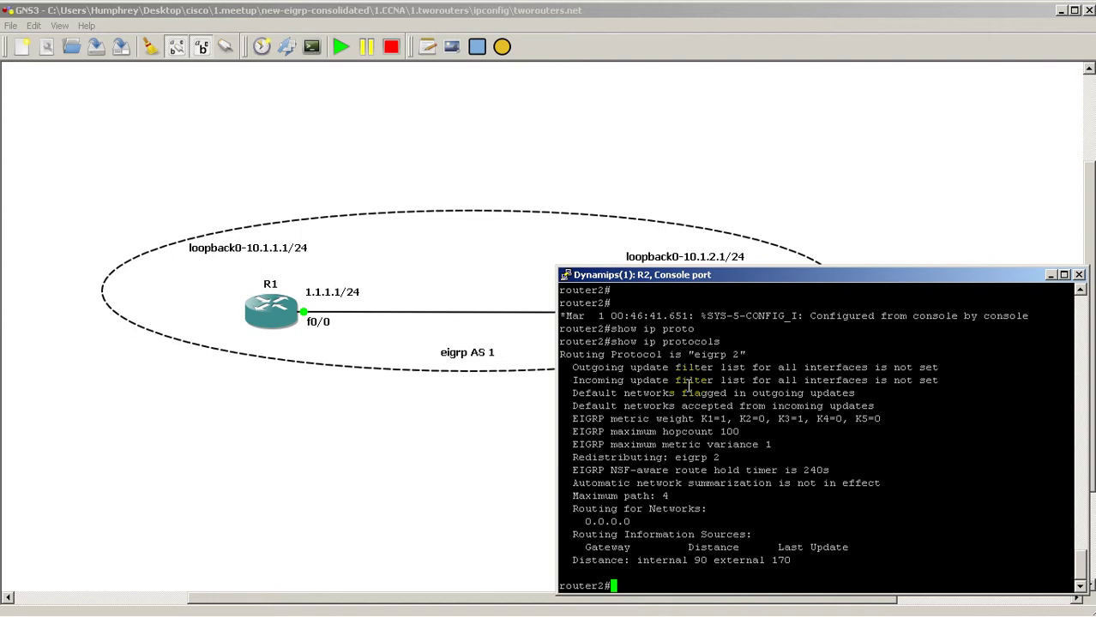
type("debug eigrp packe")
key("Tab")
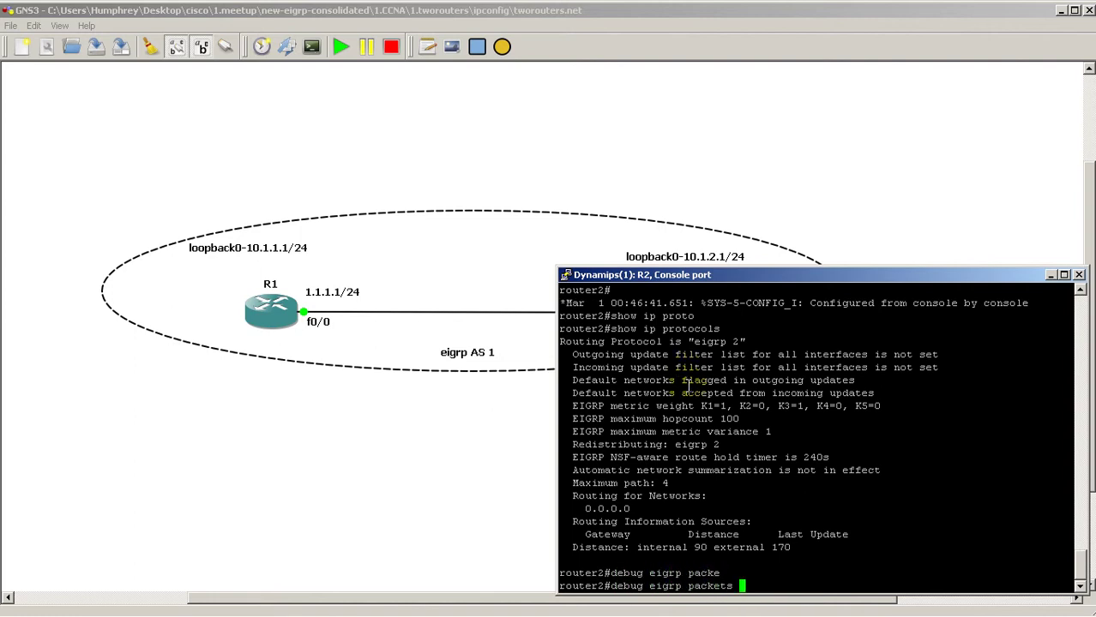
type("hello")
key("Return")
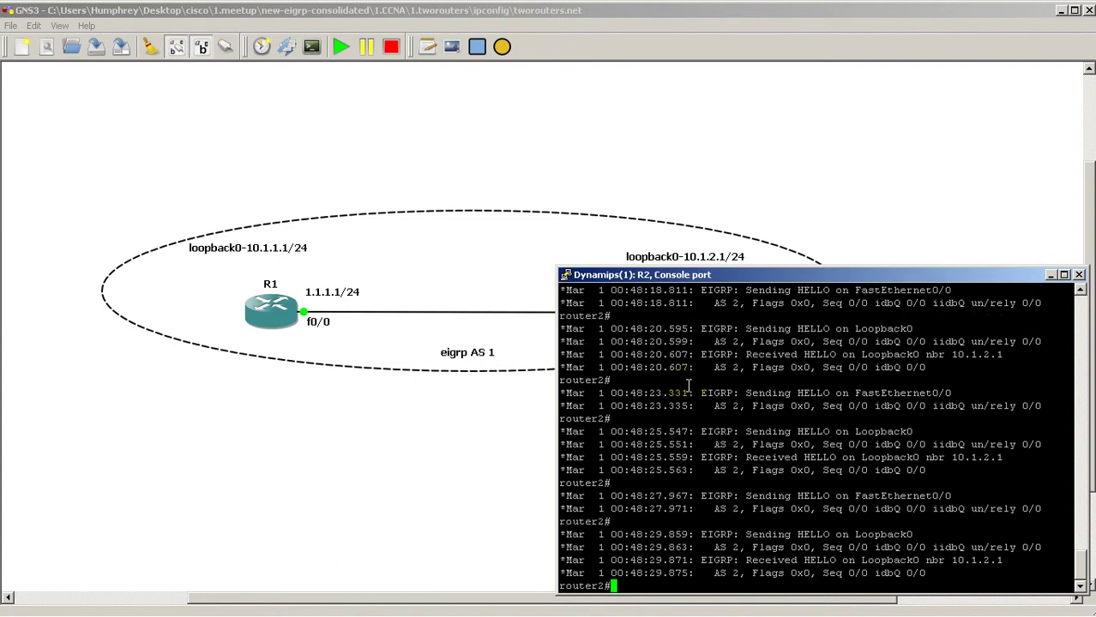
Discard the retyped debug command and turn off all debugging on R2 with u all
type("debug e")
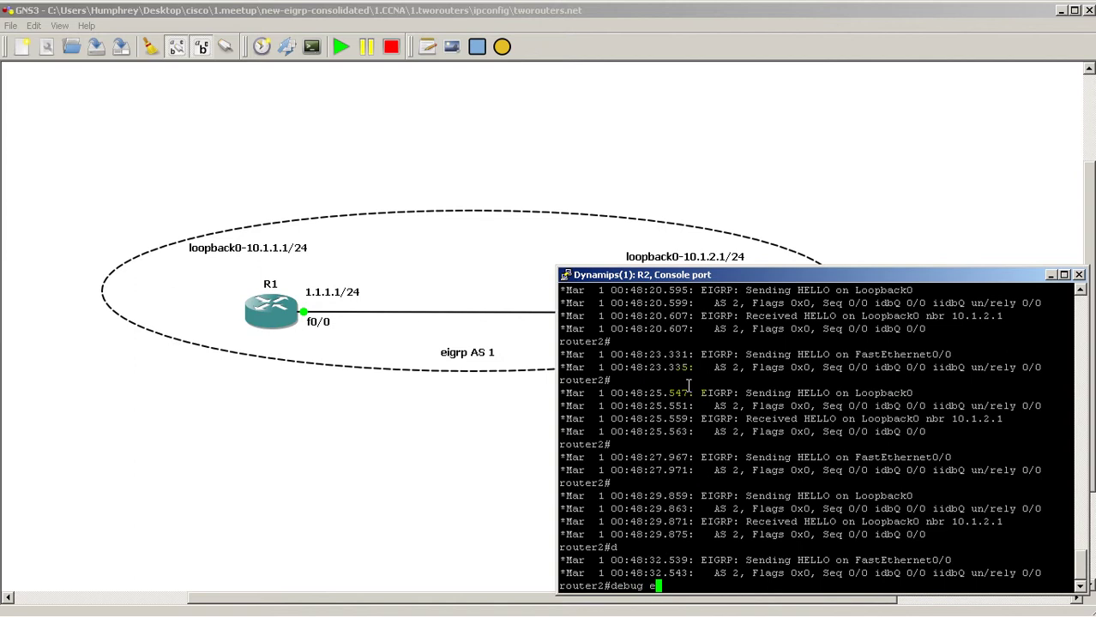
type("igrp packet he")
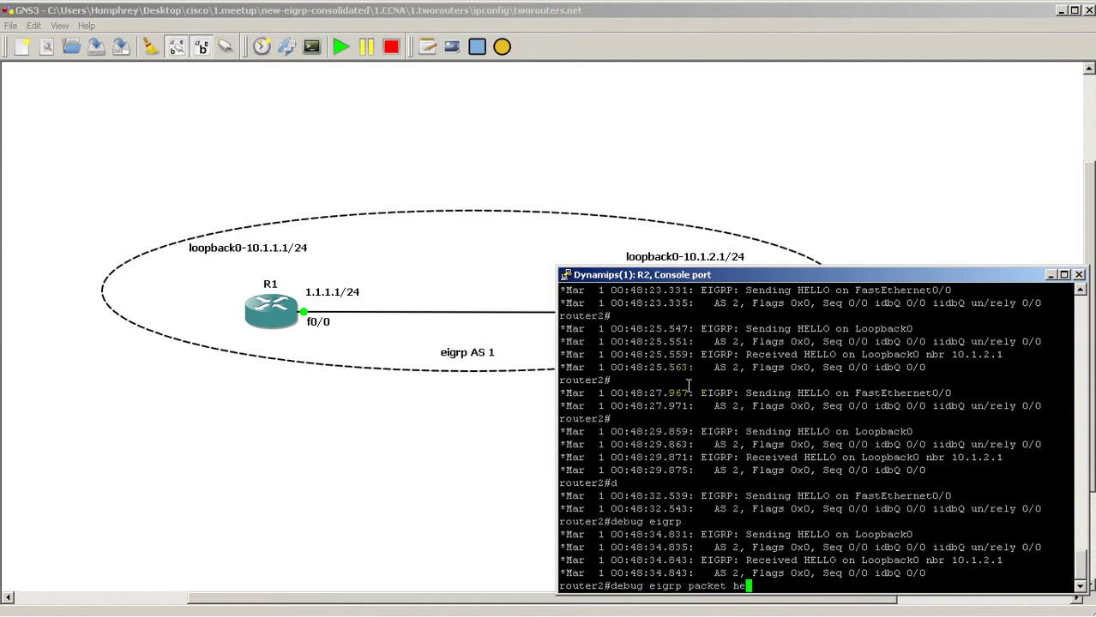
type("llo")
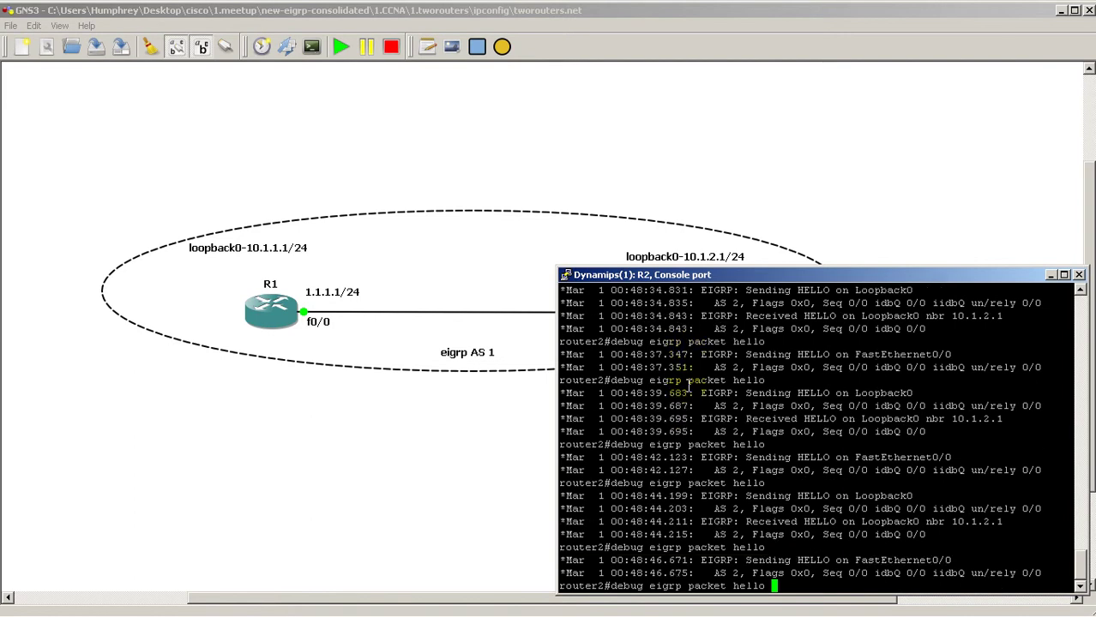
key("BackSpace")
key("BackSpace")
key("BackSpace")
key("BackSpace")
key("BackSpace")
key("BackSpace")
key("BackSpace")
key("BackSpace")
key("BackSpace")
key("BackSpace")
key("BackSpace")
key("BackSpace")
key("BackSpace")
key("BackSpace")
key("BackSpace")
key("BackSpace")
key("BackSpace")
key("BackSpace")
key("BackSpace")
key("BackSpace")
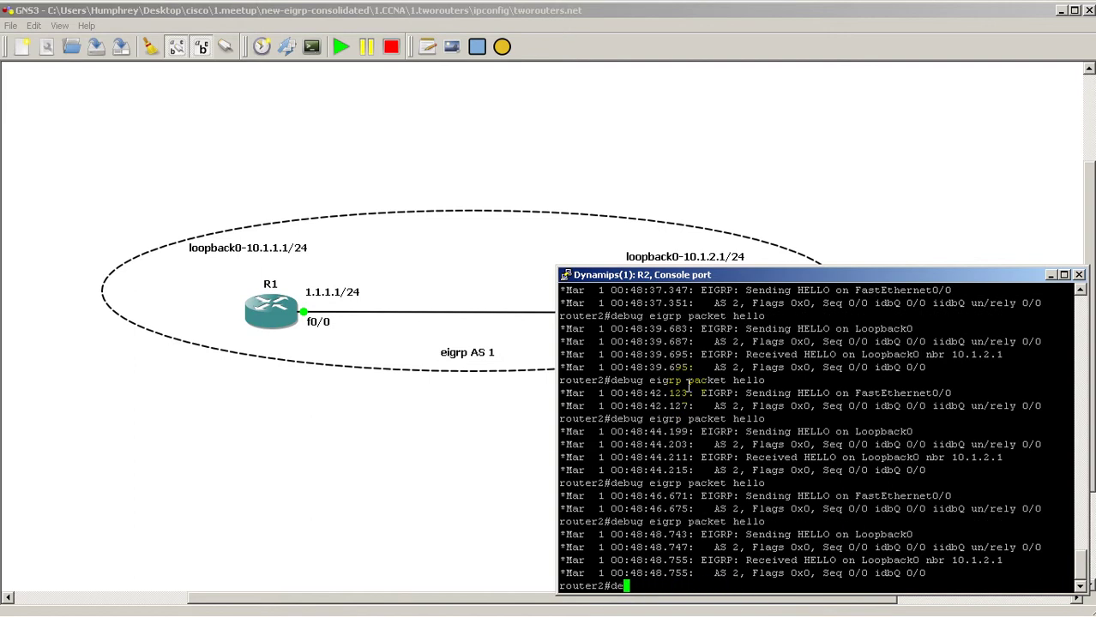
key("BackSpace")
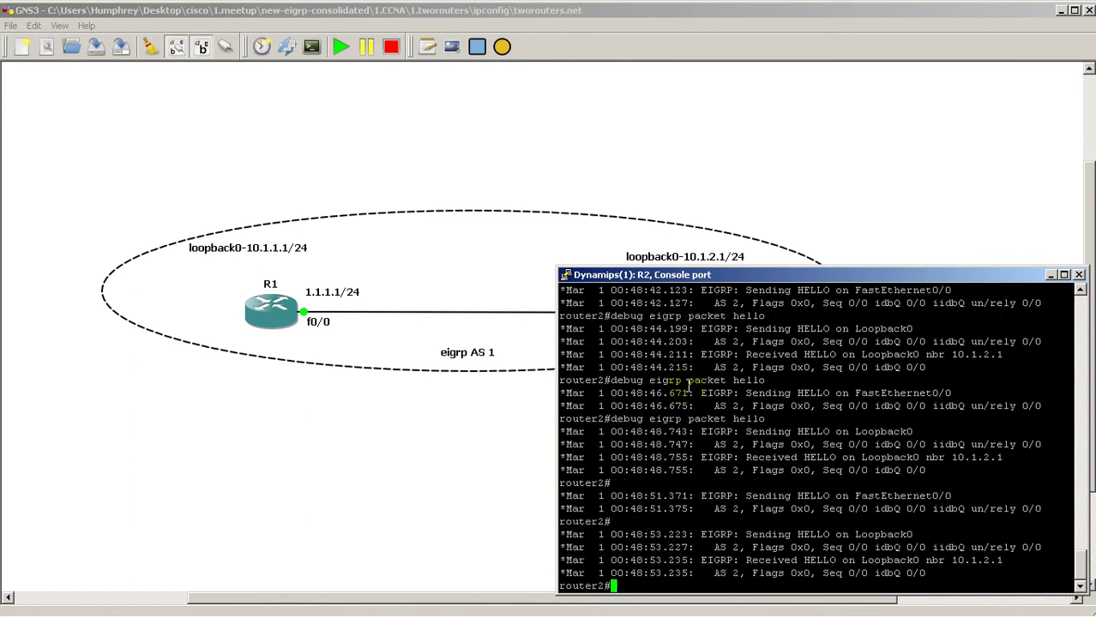
type("u all")
key("Return")
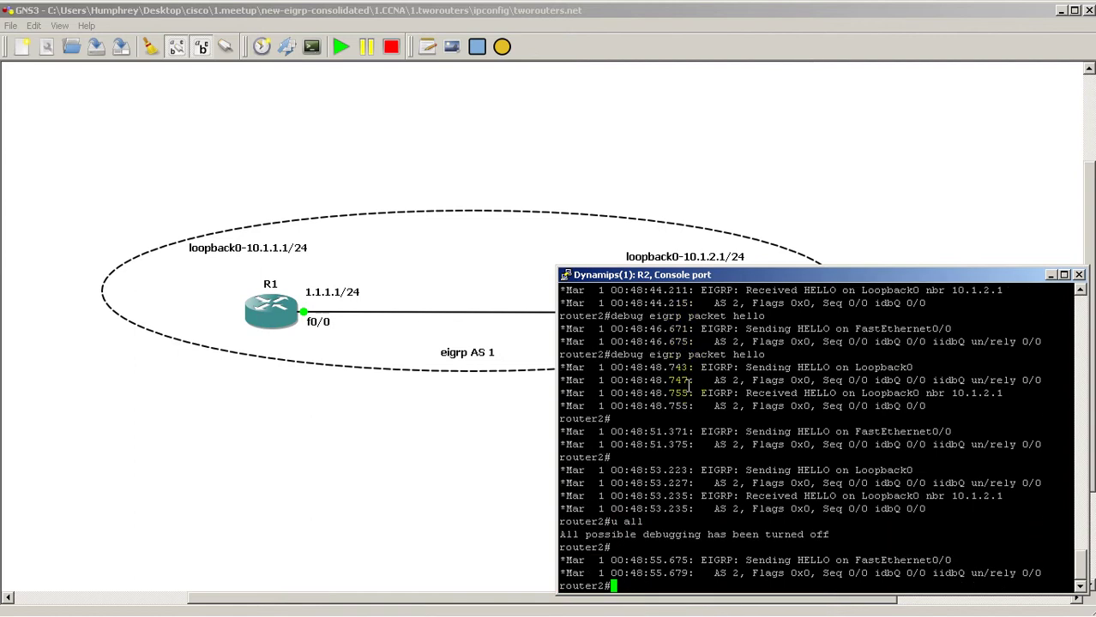
Run debug eigrp packets hello verbose to see AS 2 hellos, then turn debugging off
type("debug eigr pac")
key("Tab")
type("?")
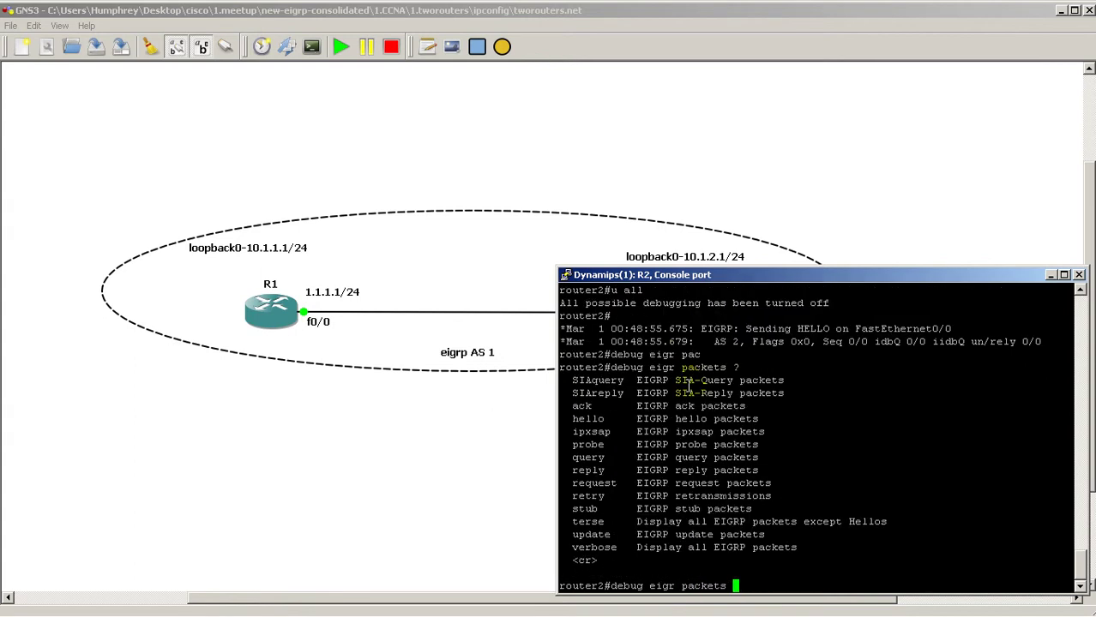
type("hello ?")
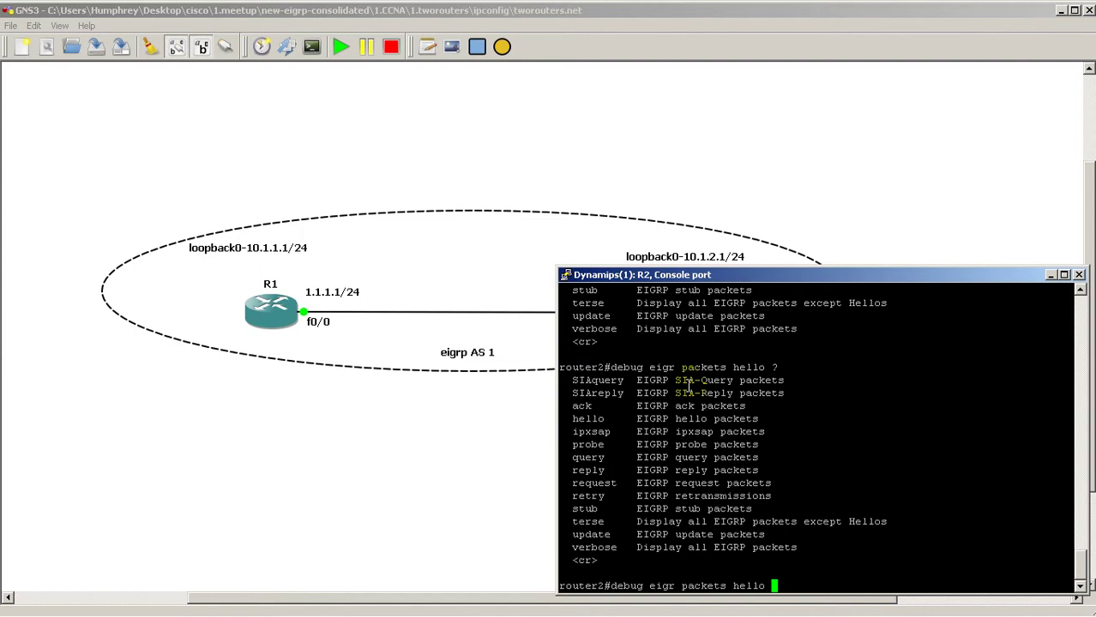
type("verbose")
key("Return")
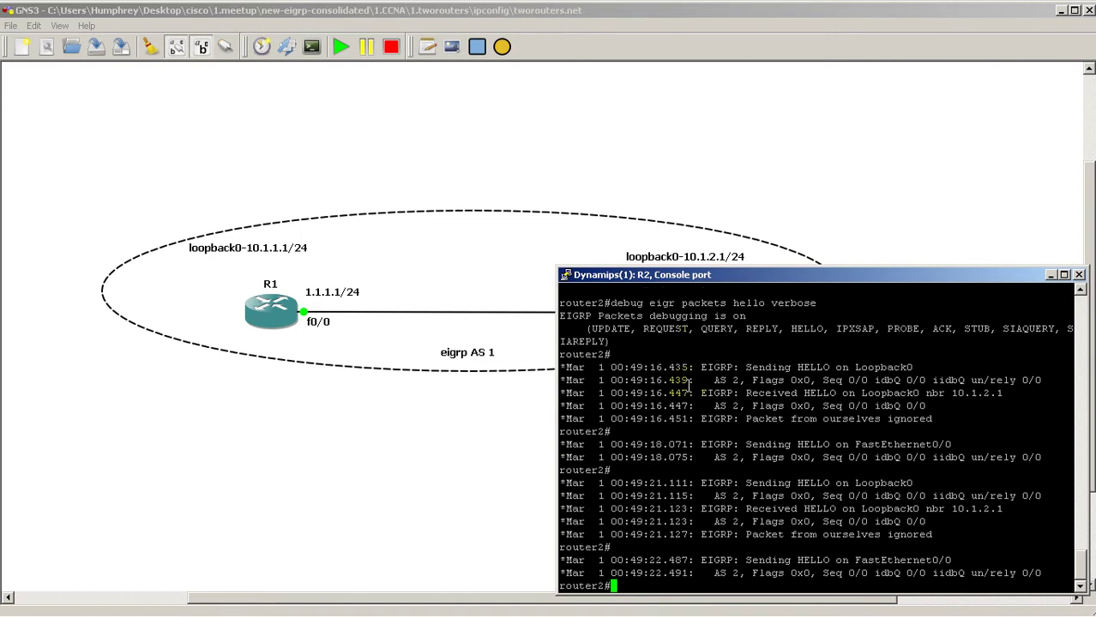
type("u all")
key("Return")
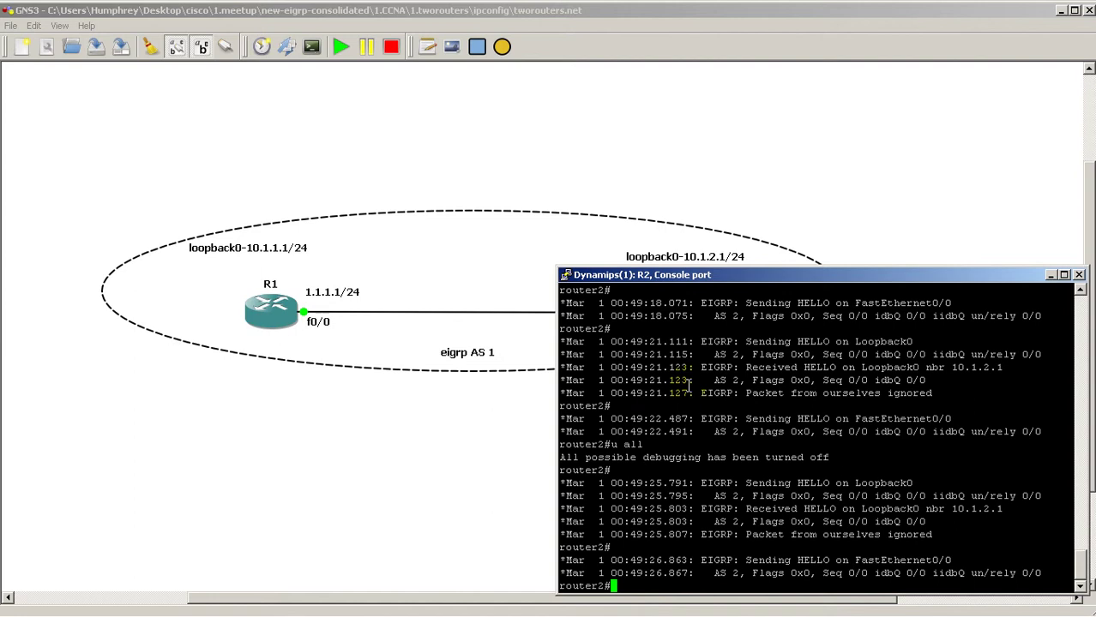
Run debug ip packet detail dump on R2 for proto 88 hex dumps, then type u all
type("debug ip packe")
key("Tab")
type("?")
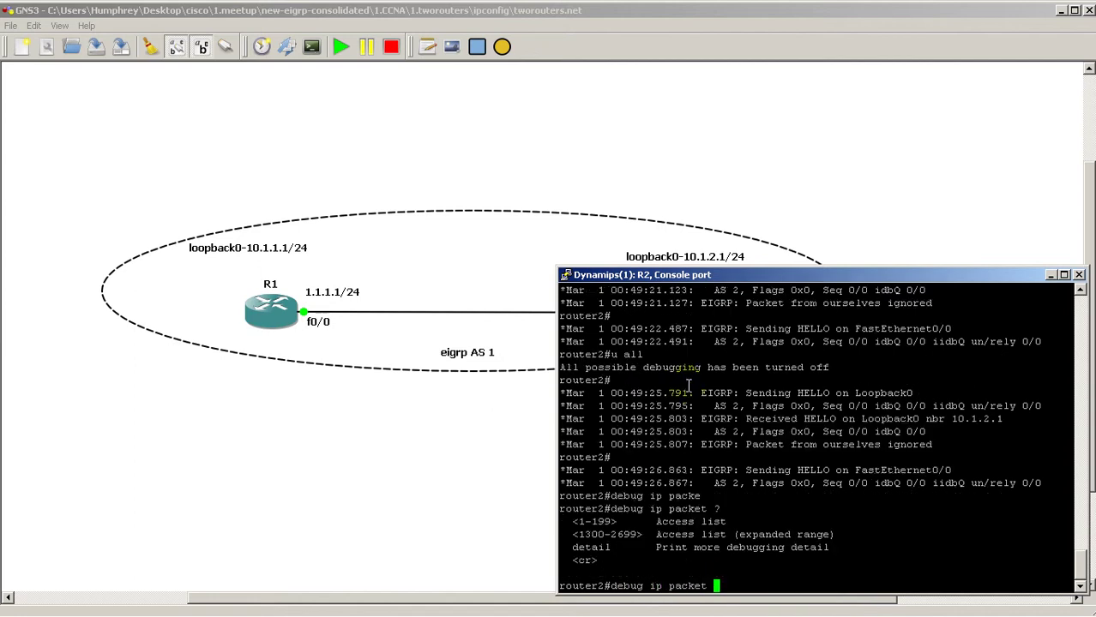
type("detail")
key("Tab")
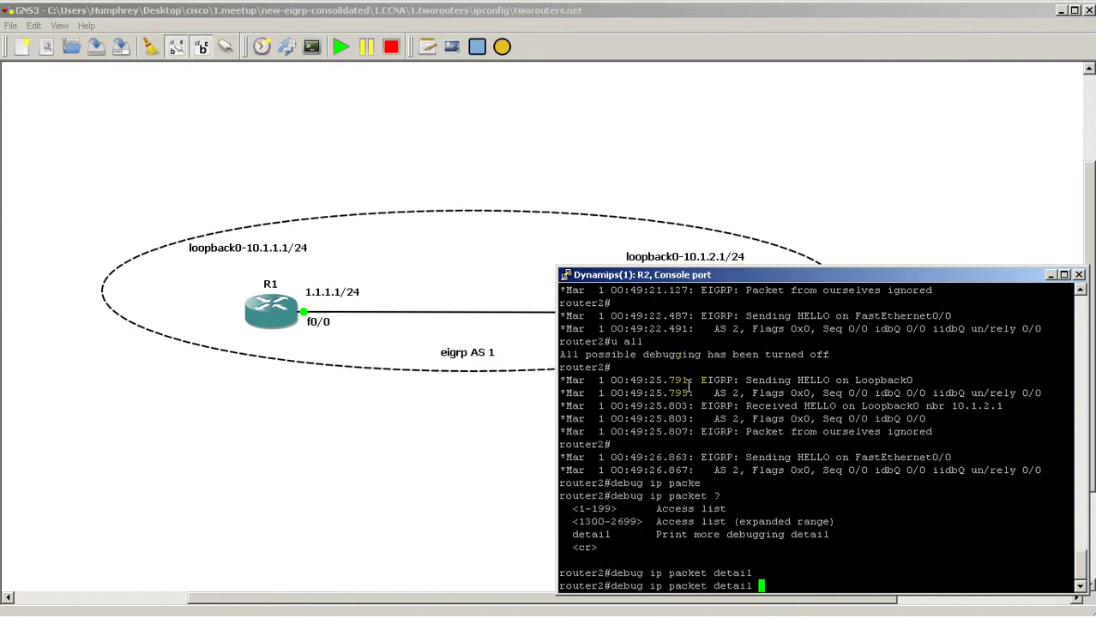
type("?")
type("dump")
key("Return")
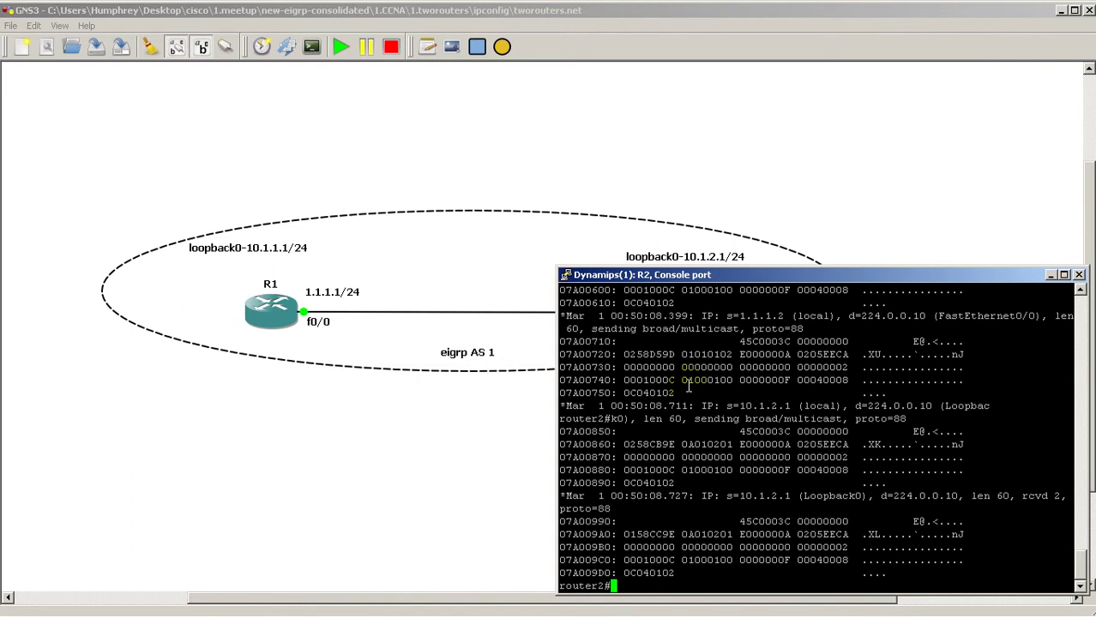
type("u all")
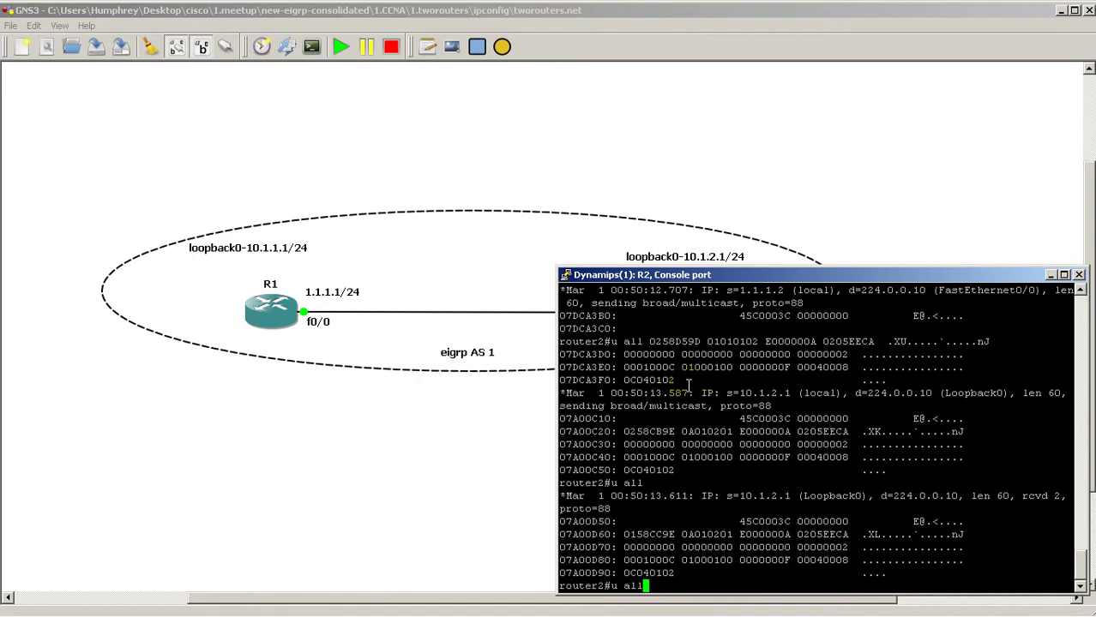
key("Return")
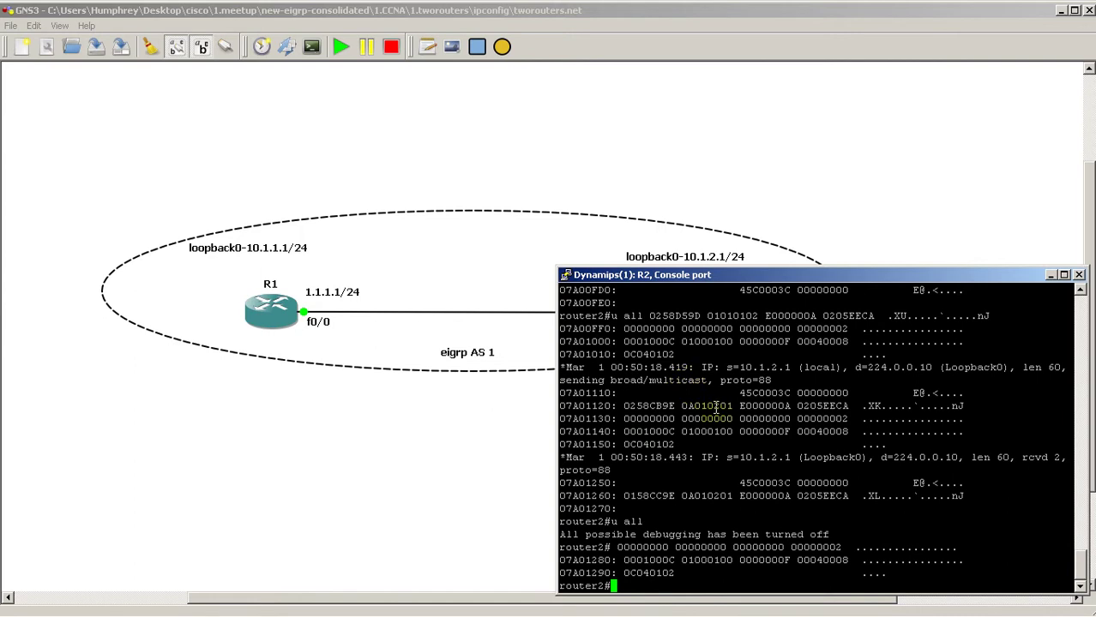
scroll(792, 469, "up", 4)
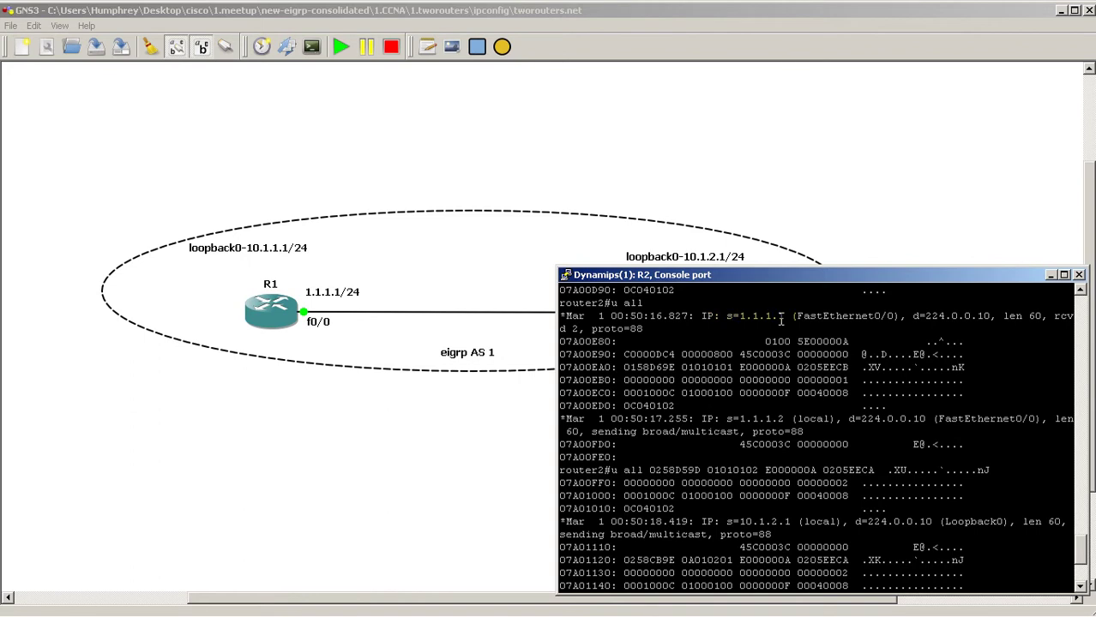
left_click(277, 293)
left_click_drag(848, 382, 798, 385)
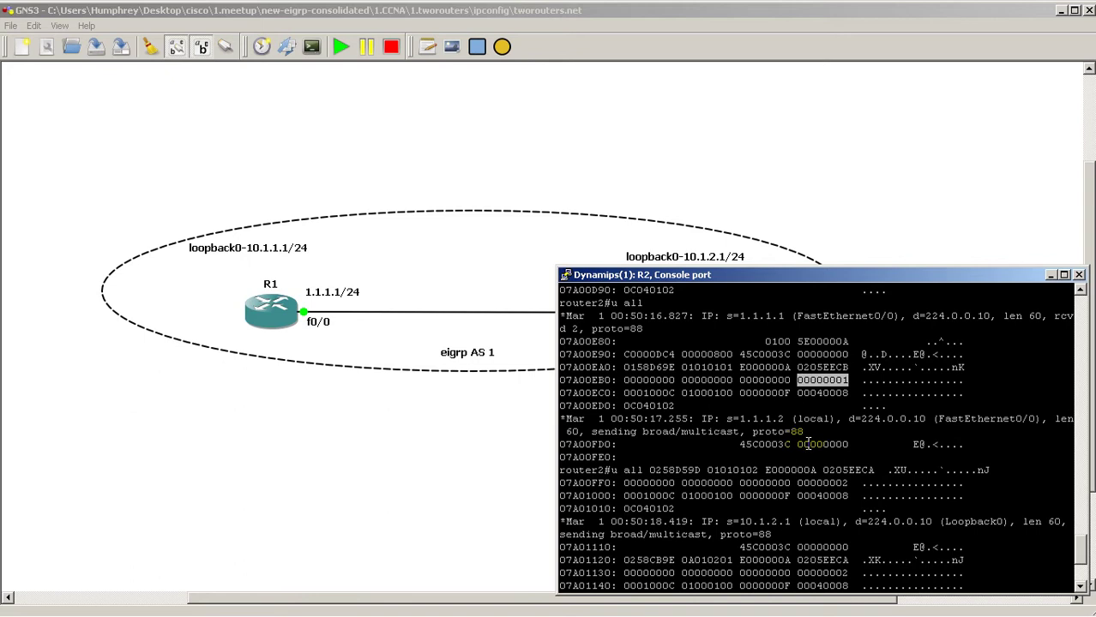
left_click_drag(798, 382, 850, 383)
left_click(794, 486)
left_click_drag(794, 484, 848, 485)
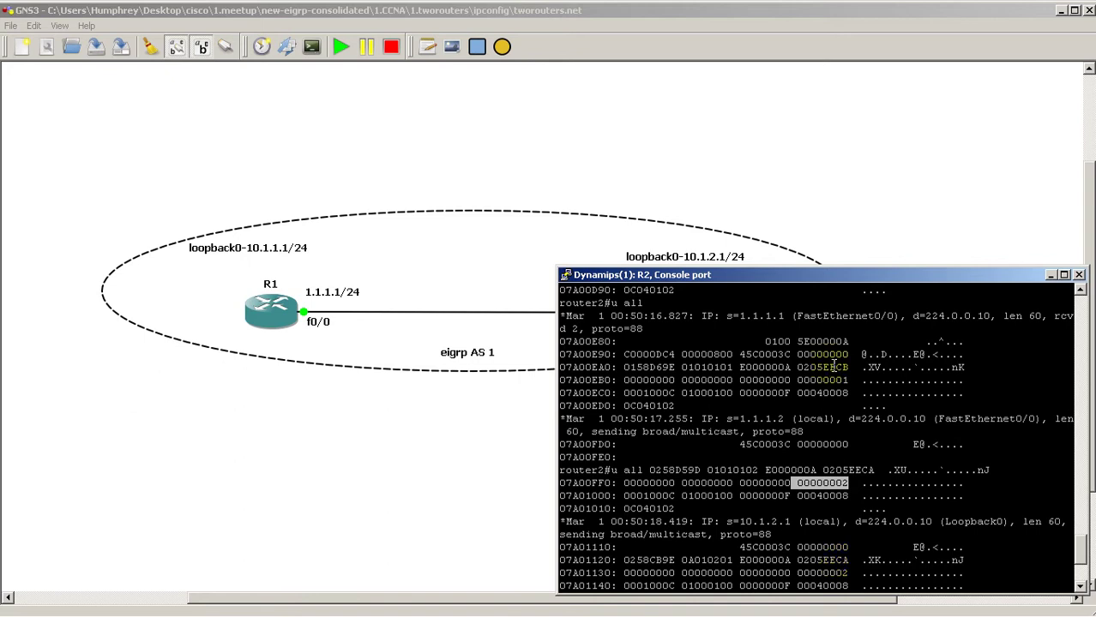
right_click(748, 423)
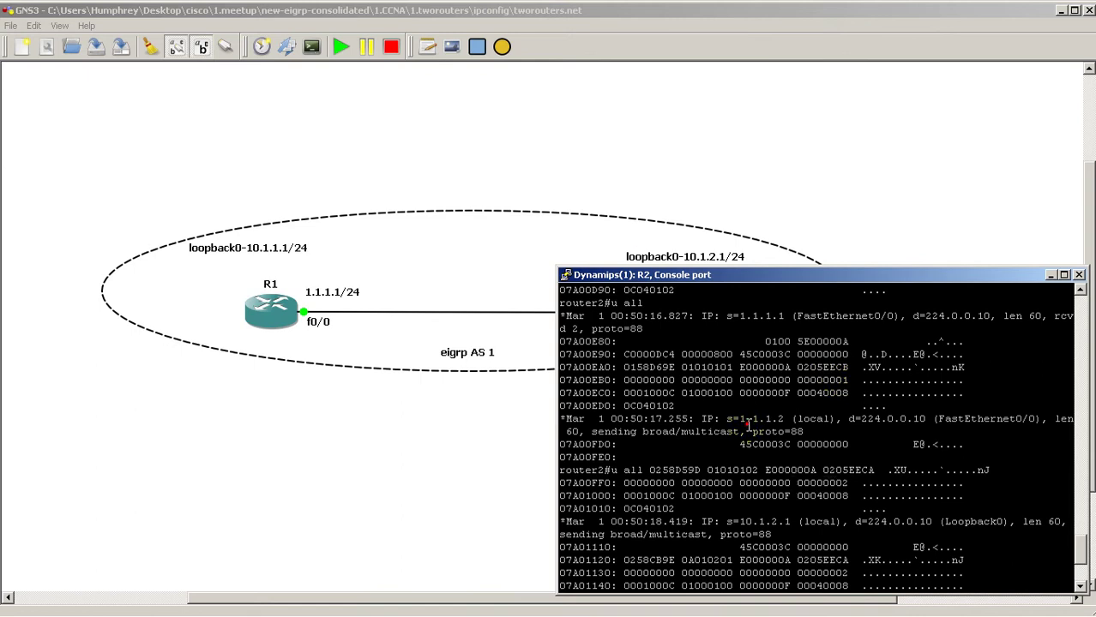
Turn off R2's debugging, then on R1 enter conf t and remove EIGRP AS 1
key("Return")
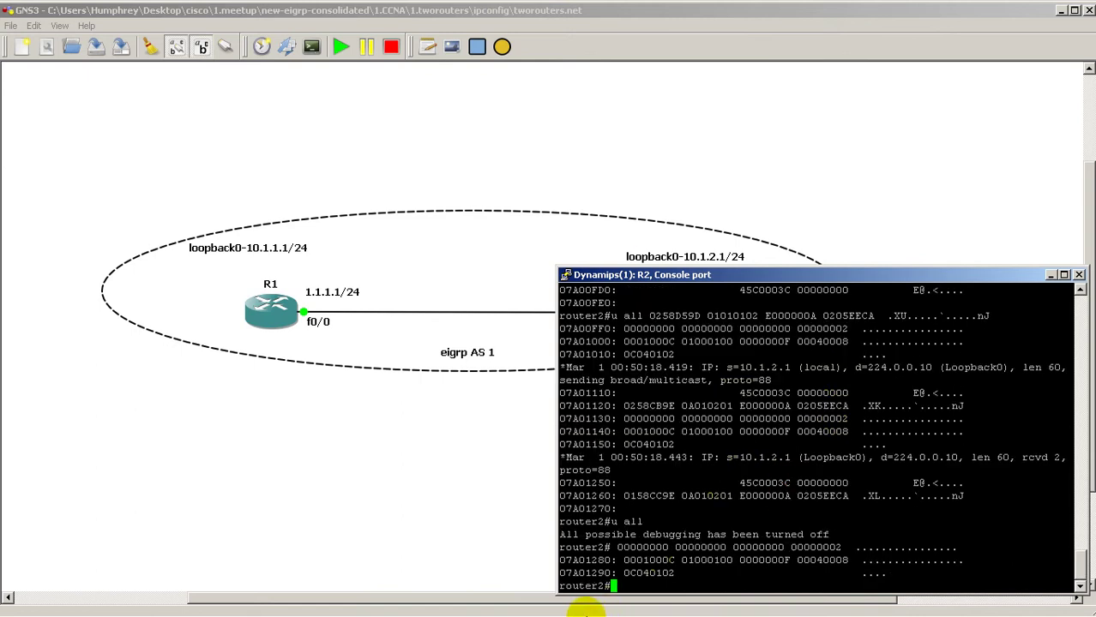
left_click(280, 607)
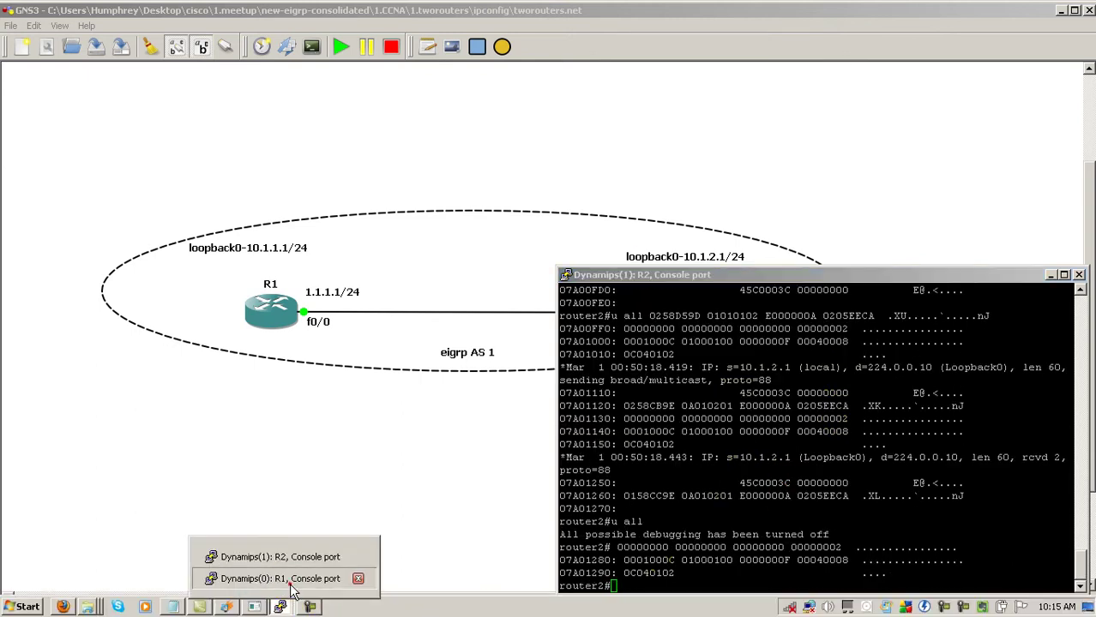
type("conf t")
key("Return")
type("no router eigrp 1")
key("Return")
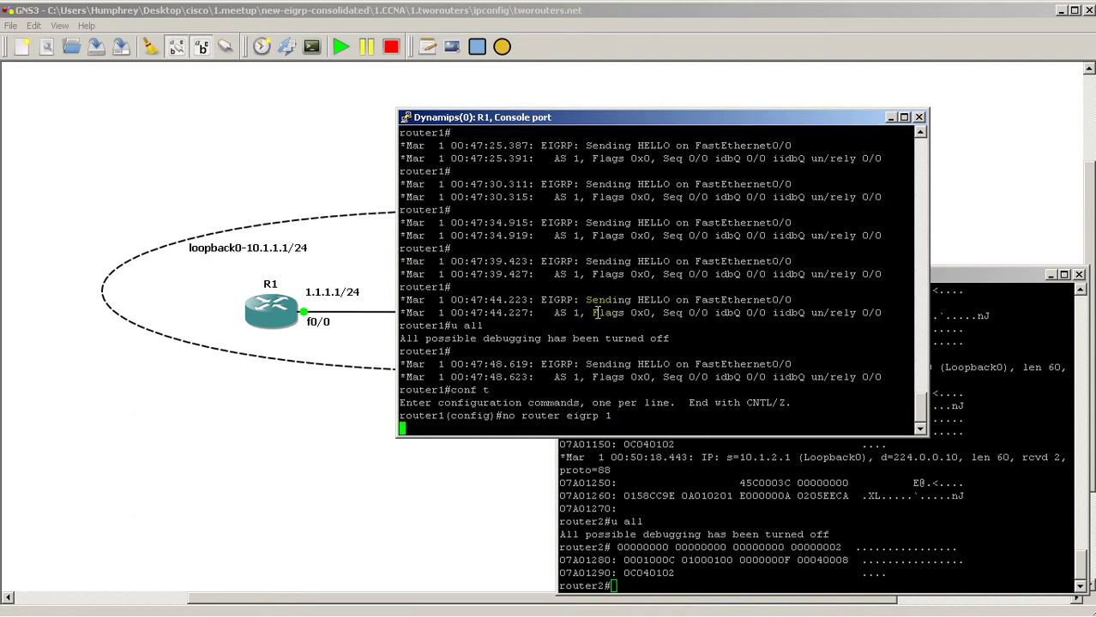
type("router eigrp")
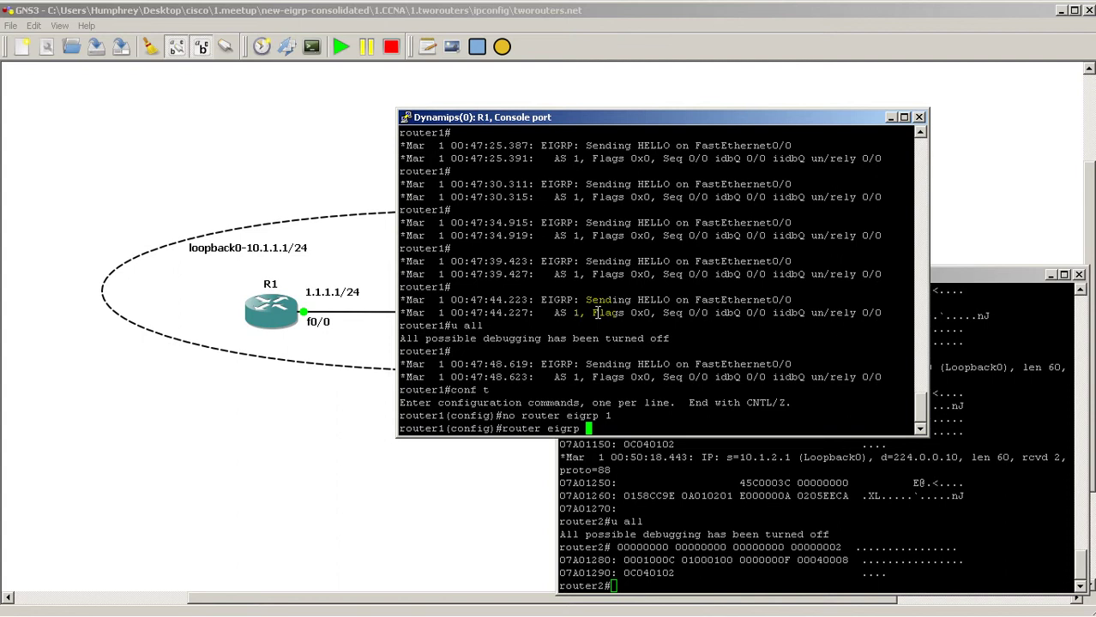
Create EIGRP AS 3 on R1 with no auto-summary and network 0.0.0.0, returning to router1#
type("3")
key("Return")
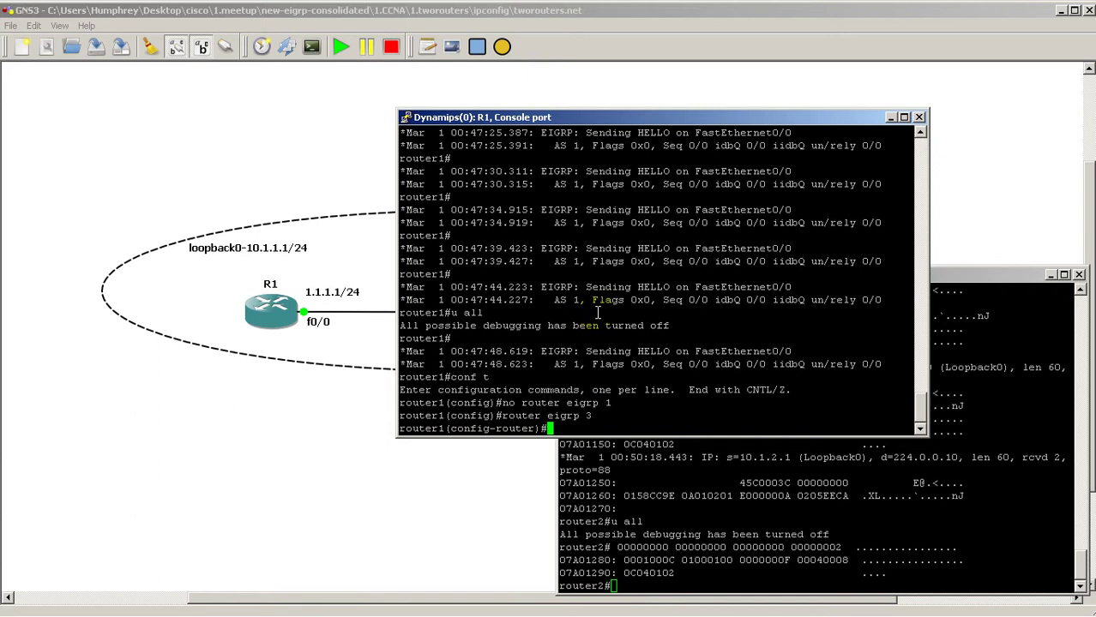
type("no auto")
key("Return")
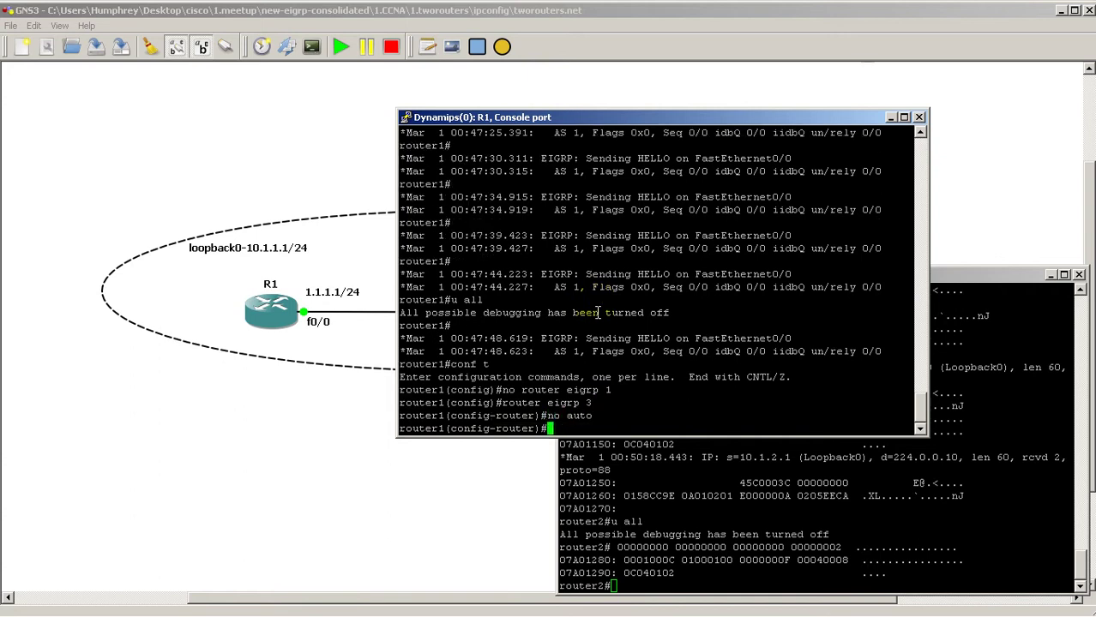
type("network 0.0.0.0")
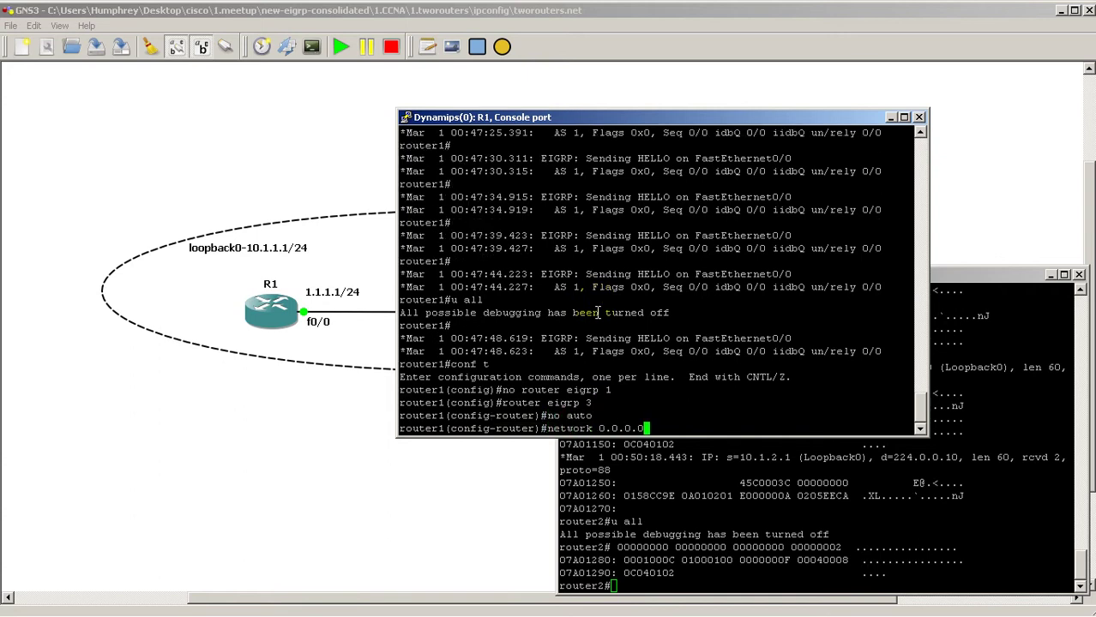
key("Return")
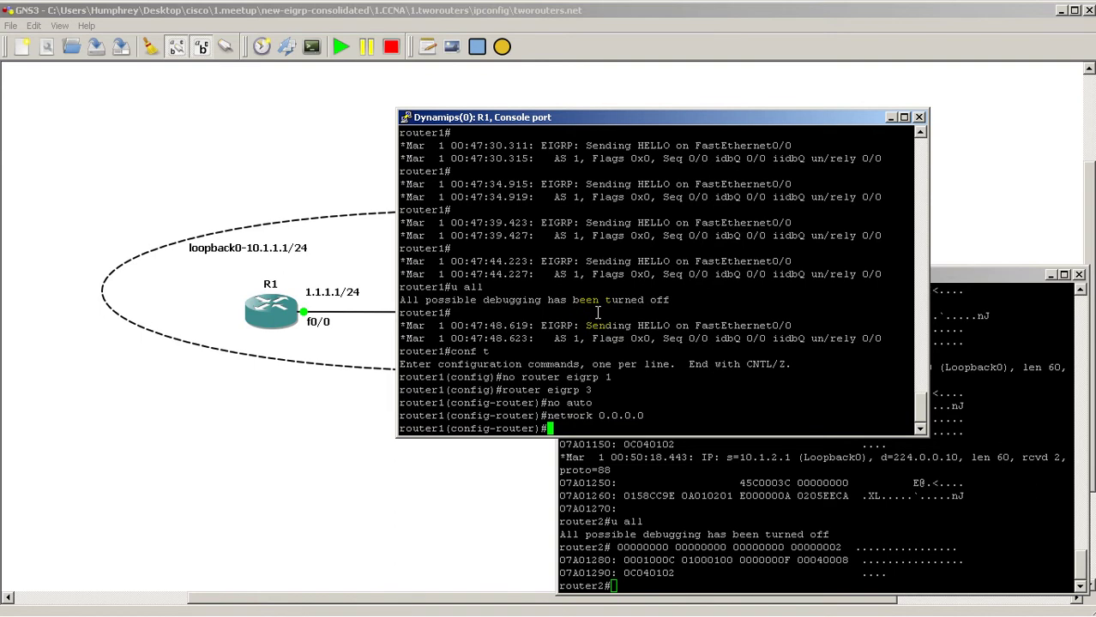
type("exit")
key("Return")
type("exit")
key("Return")
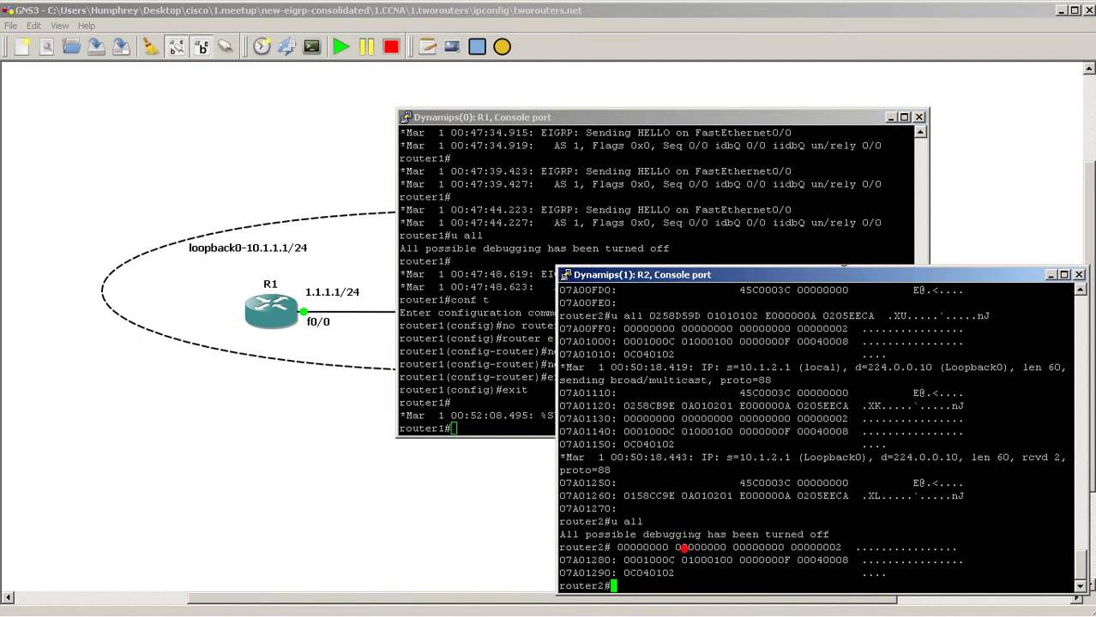
Capture IP packet hex dumps on R2, disable debugging, and highlight R1's AS field 00000003
left_click(891, 117)
left_click_drag(861, 275, 693, 153)
type("debug ip packet detail dump")
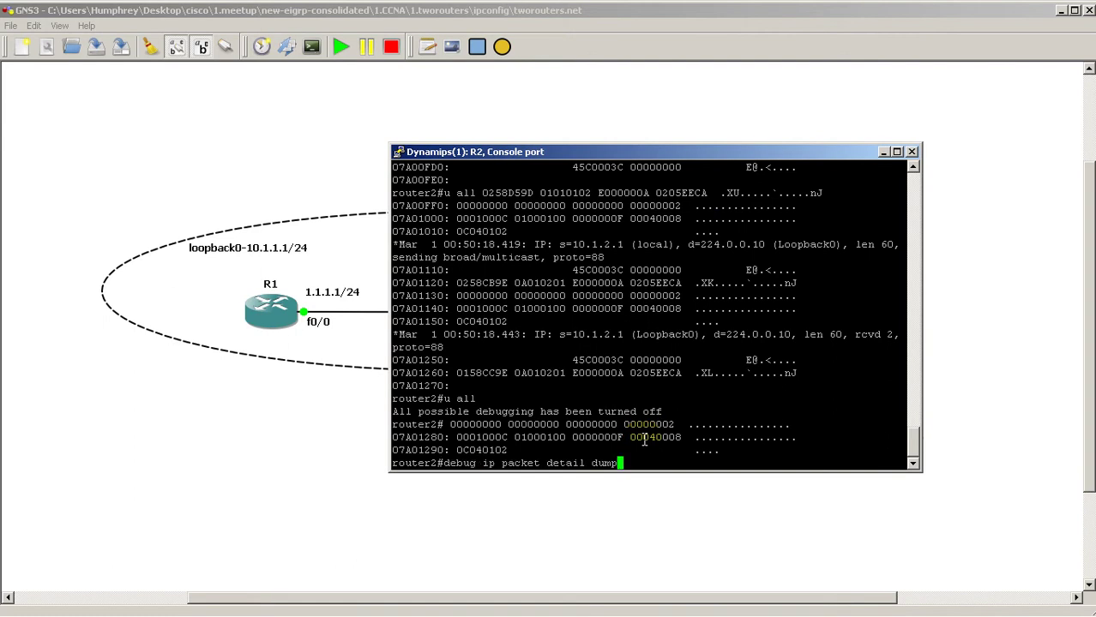
key("Return")
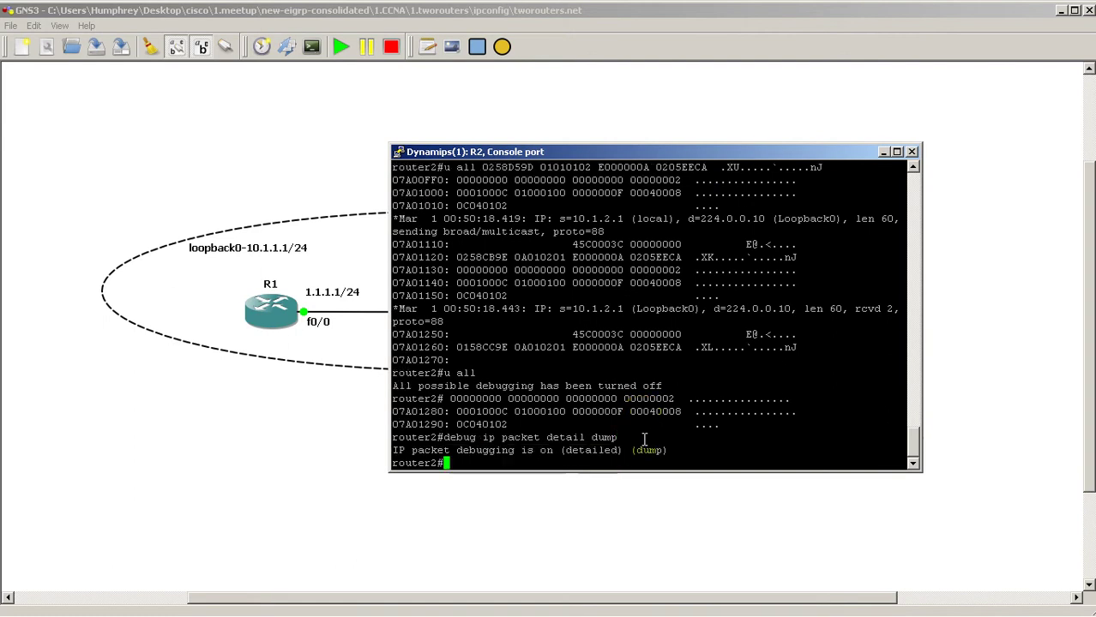
key("Up")
key("Up")
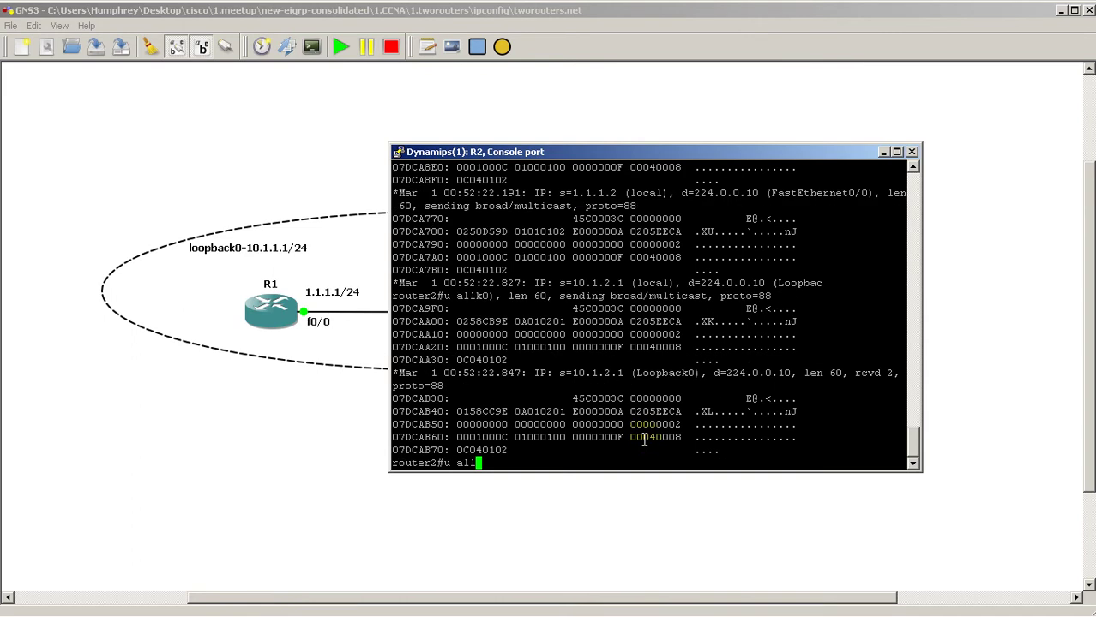
key("Return")
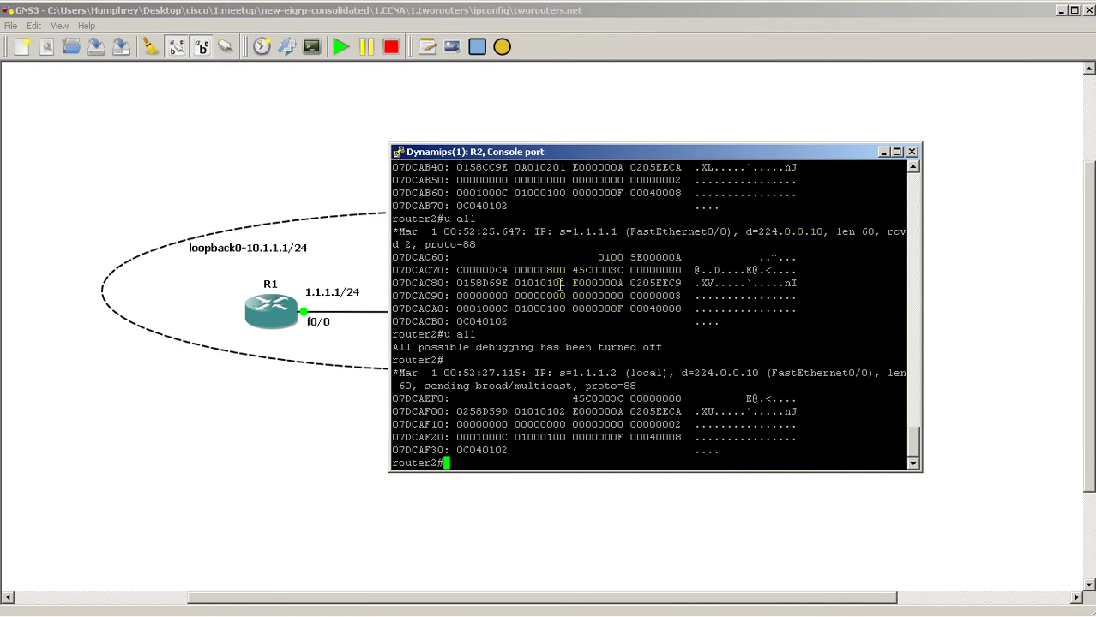
left_click_drag(630, 296, 681, 297)
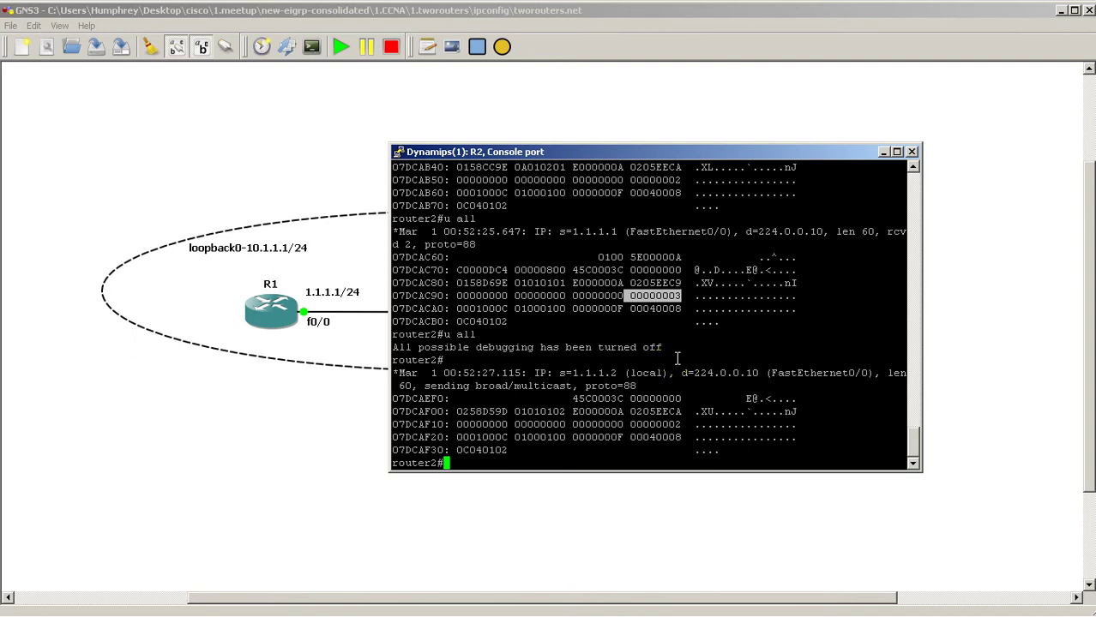
Show R2's routing protocols (EIGRP process 2, 0.0.0.0) and try show ip eigrp 1
type("show ip proto")
key("Tab")
key("Return")
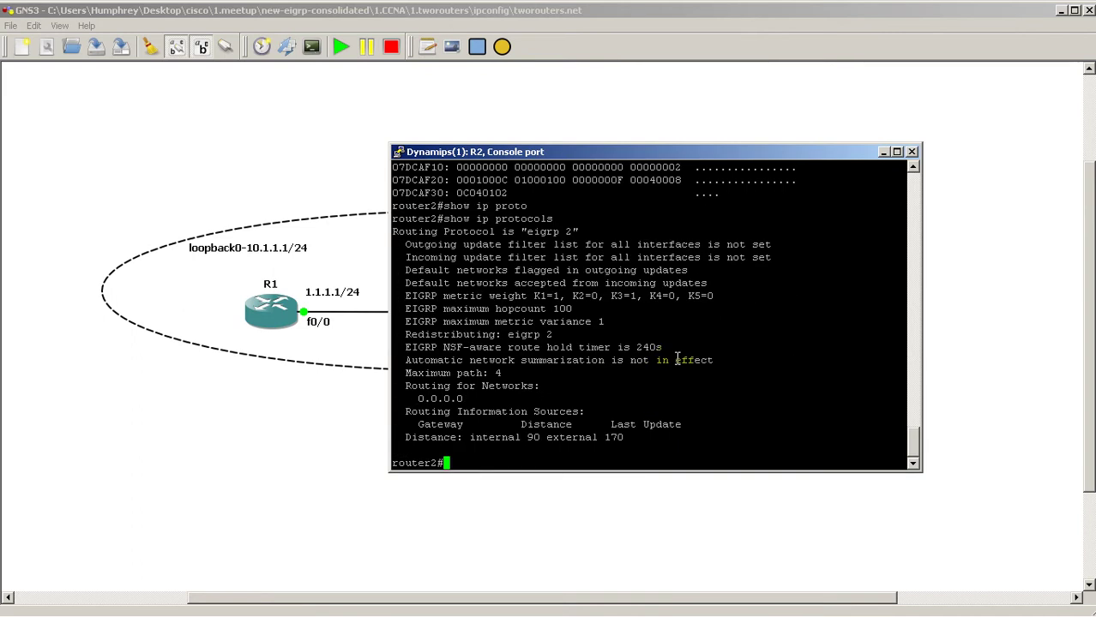
type("show ip eigrp 1")
key("Return")
List R2's EIGRP neighbors with show ip eigrp neighbors, finding none
key("Up")
key("BackSpace")
type("?")
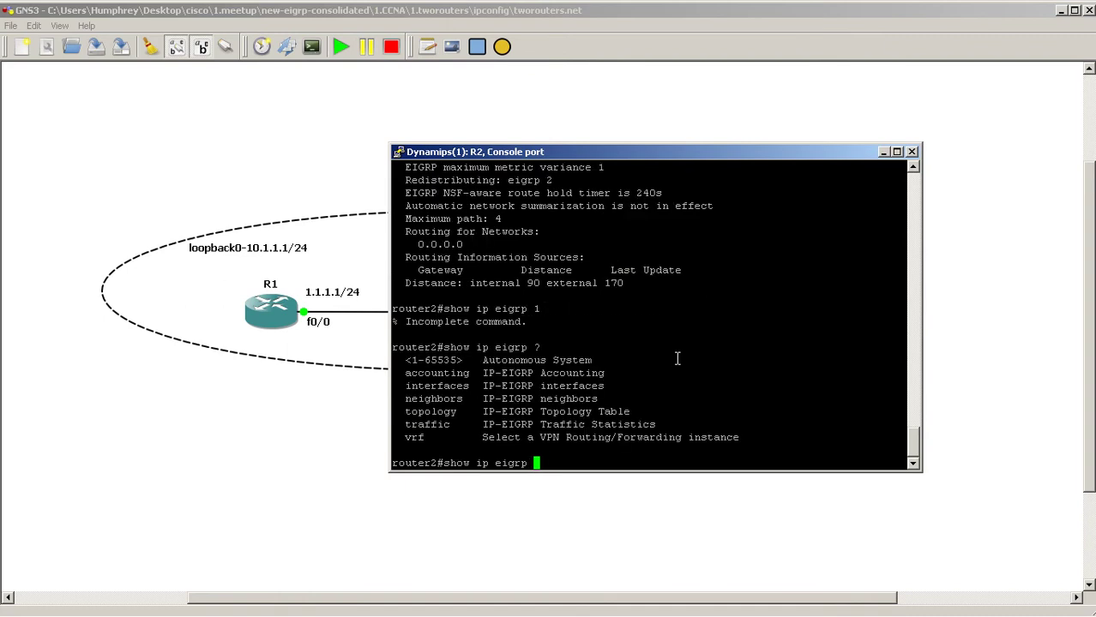
type("neigh")
key("Tab")
key("Return")
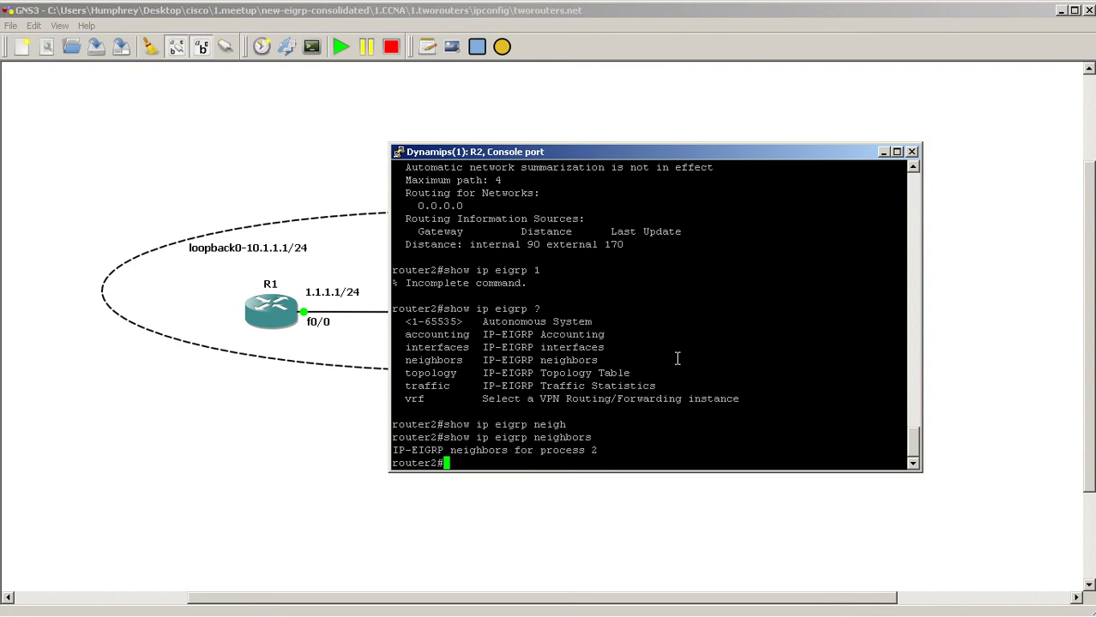
Display R2's routing table of connected routes, then edit recalled history toward show ip protocols
type("show ip route")
key("Tab")
key("Return")
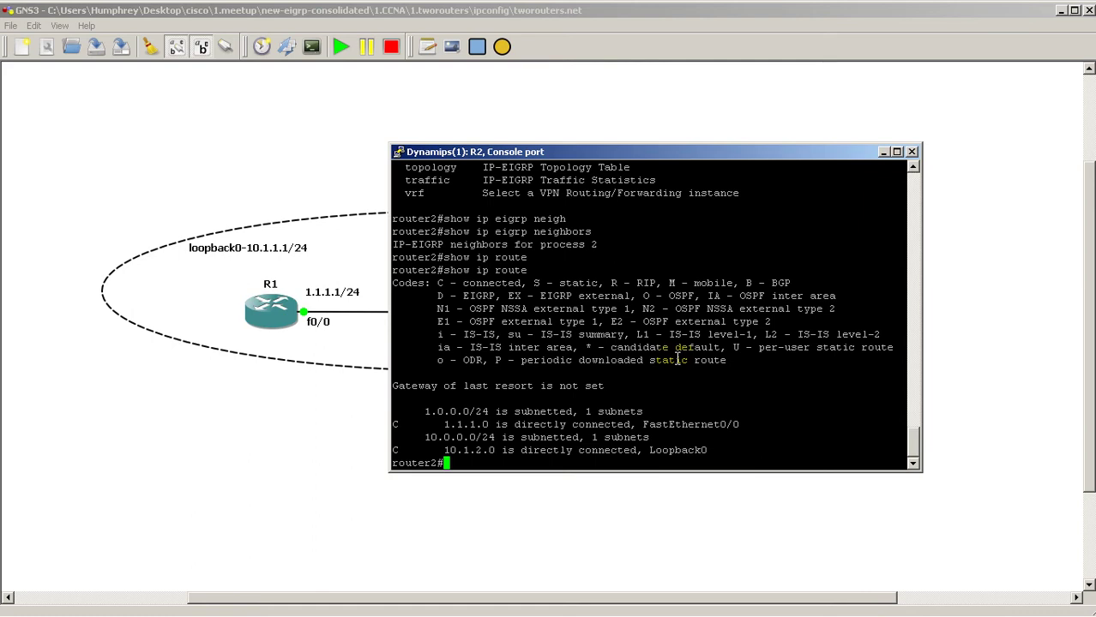
key("Up")
key("Up")
key("Up")
key("ctrl+w")
key("ctrl+w")
type("protocols")
key("Up")
key("Up")
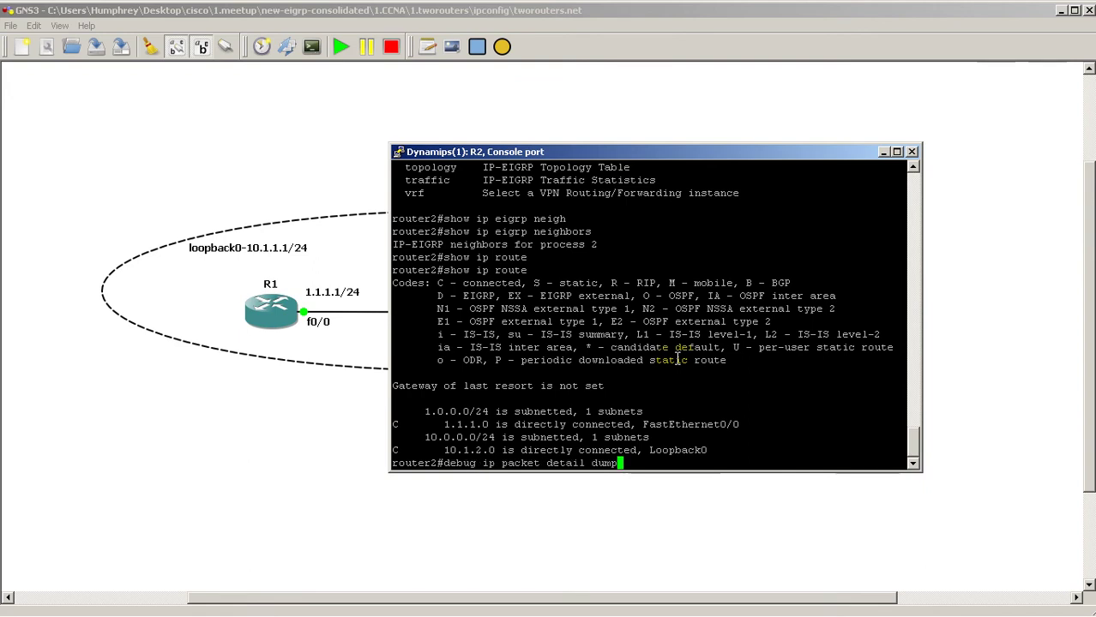